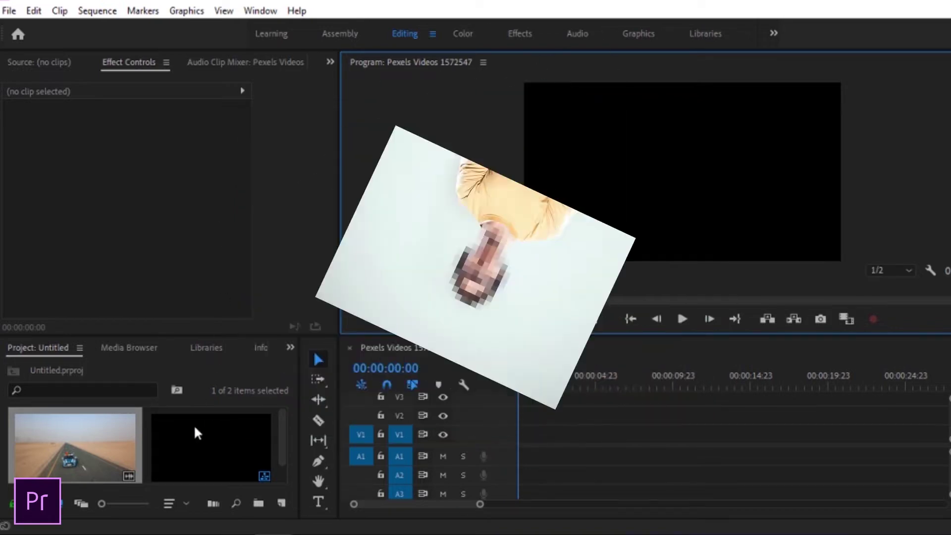
# - Place Pexels Videos 1572547.mp4 at the start of the sequence on V1 and A1
pyautogui.click(58, 444)
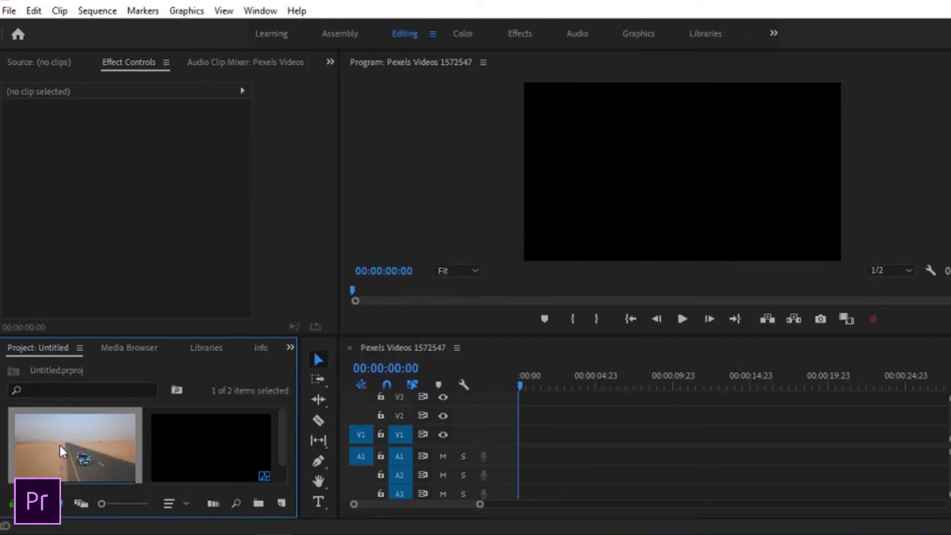
pyautogui.moveTo(59, 443); pyautogui.dragTo(520, 449)
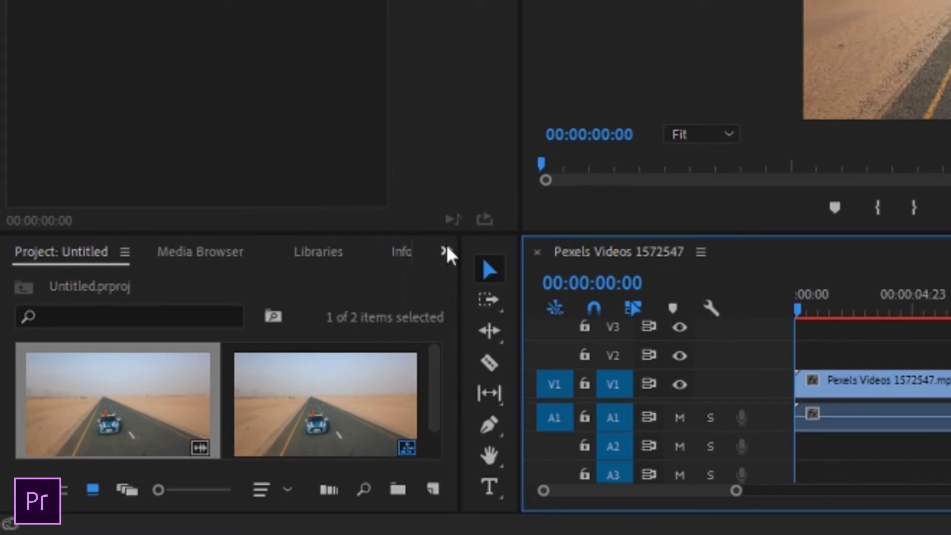
# - Search the Effects panel for 'fast blur' and drag the Obsolete Fast Blur effect toward the car clip
pyautogui.click(404, 277)
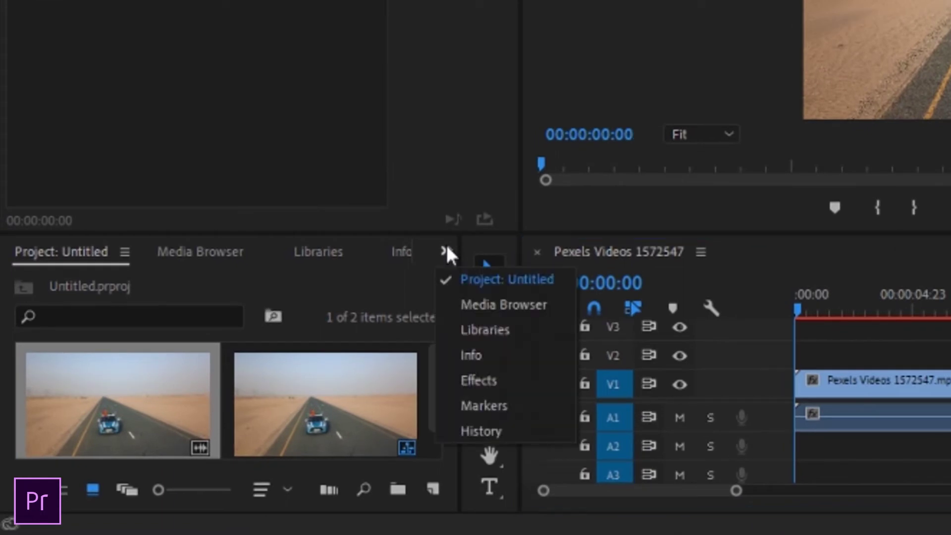
pyautogui.click(469, 381)
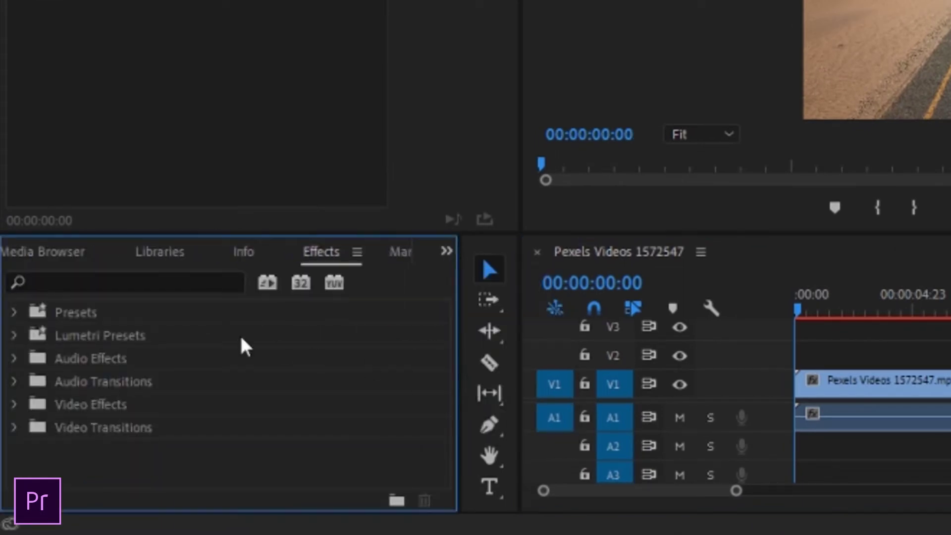
pyautogui.click(75, 283)
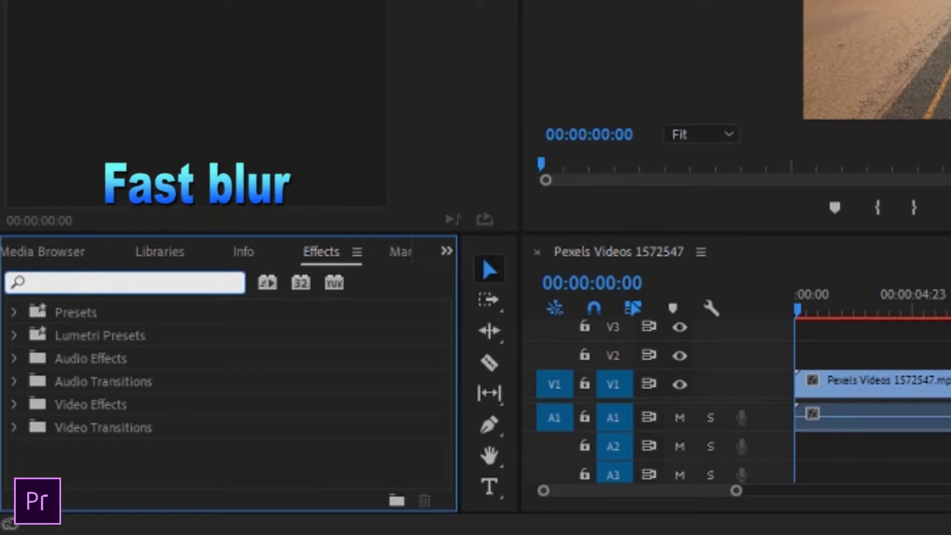
pyautogui.write('fast ')
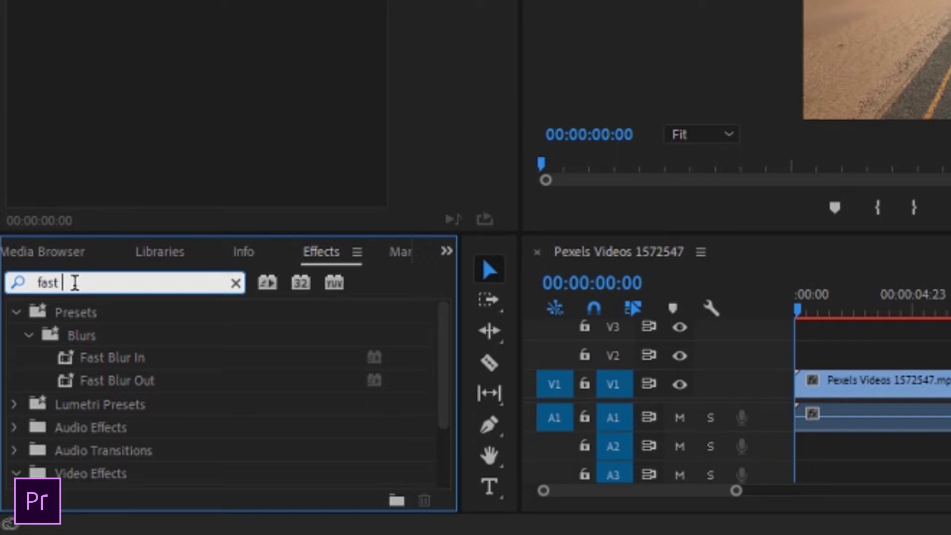
pyautogui.write('bl')
pyautogui.write('ur')
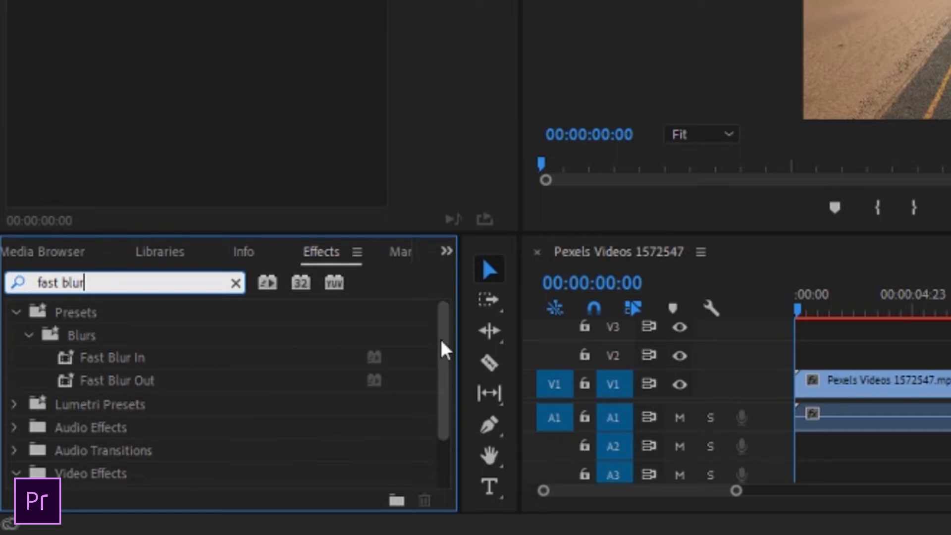
pyautogui.moveTo(441, 339); pyautogui.dragTo(444, 385)
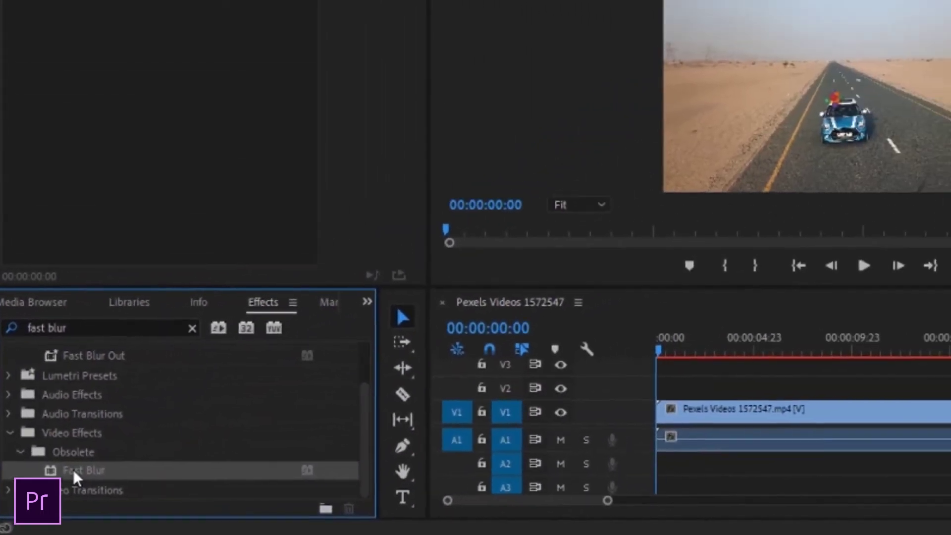
pyautogui.moveTo(73, 468); pyautogui.dragTo(579, 431)
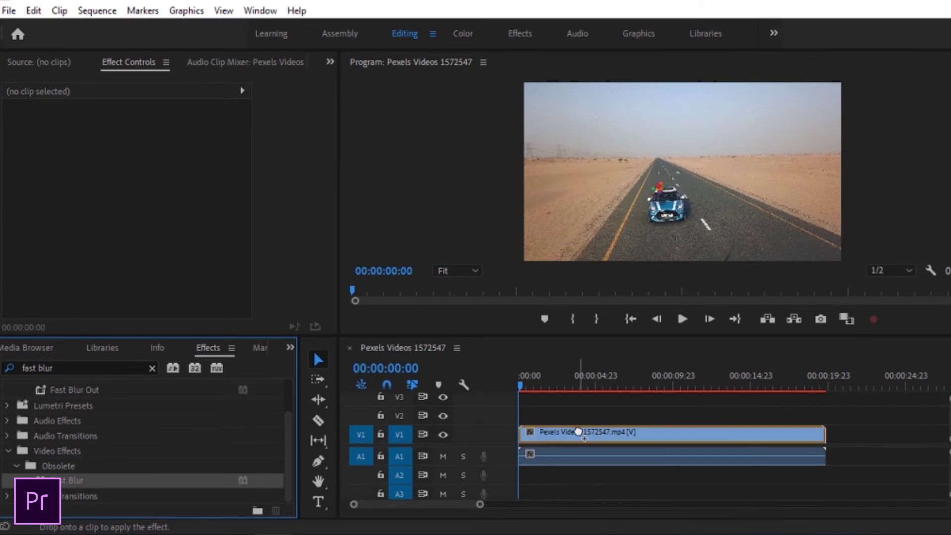
# - Drop Fast Blur onto the V1 car clip and scroll Effect Controls to its Blurriness settings
pyautogui.moveTo(578, 431); pyautogui.dragTo(579, 430)
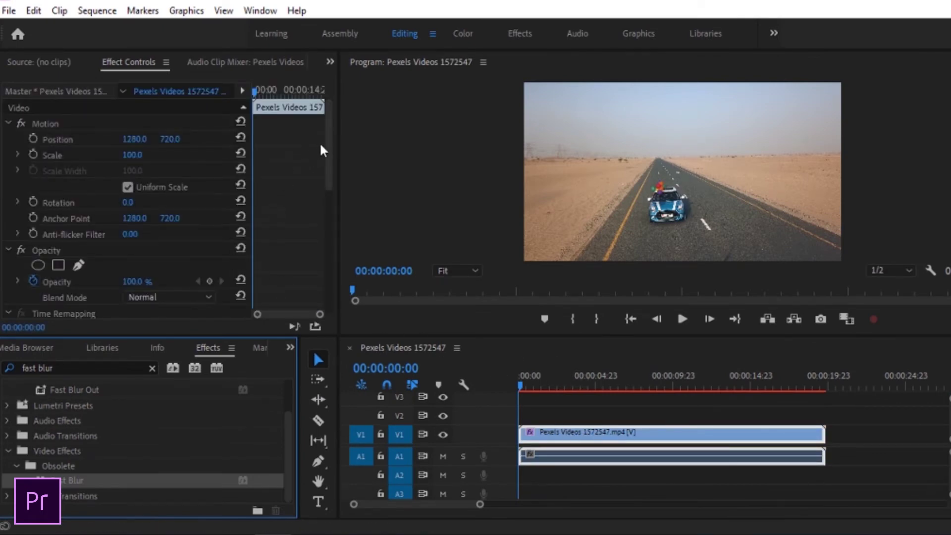
pyautogui.moveTo(327, 129); pyautogui.dragTo(329, 204)
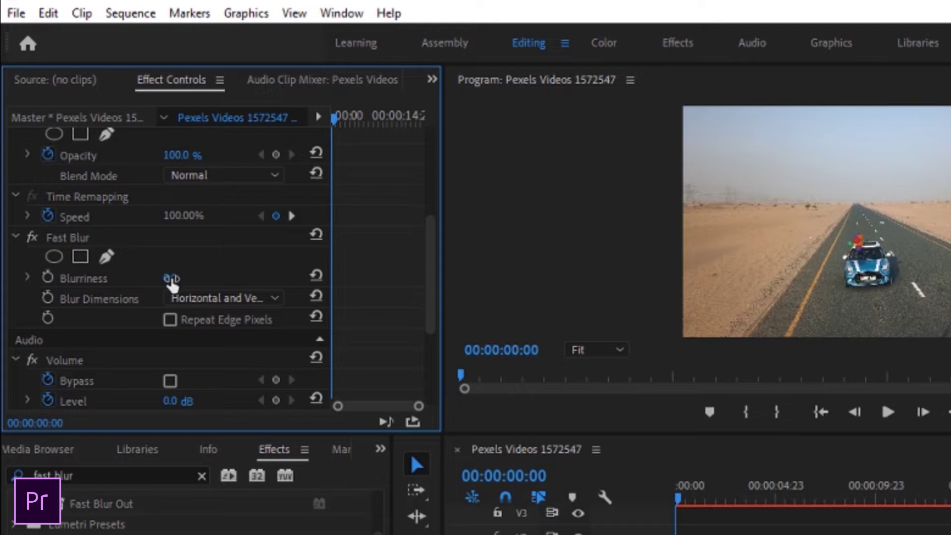
# - Set Fast Blur's Blurriness to 20 in Effect Controls
pyautogui.click(174, 277)
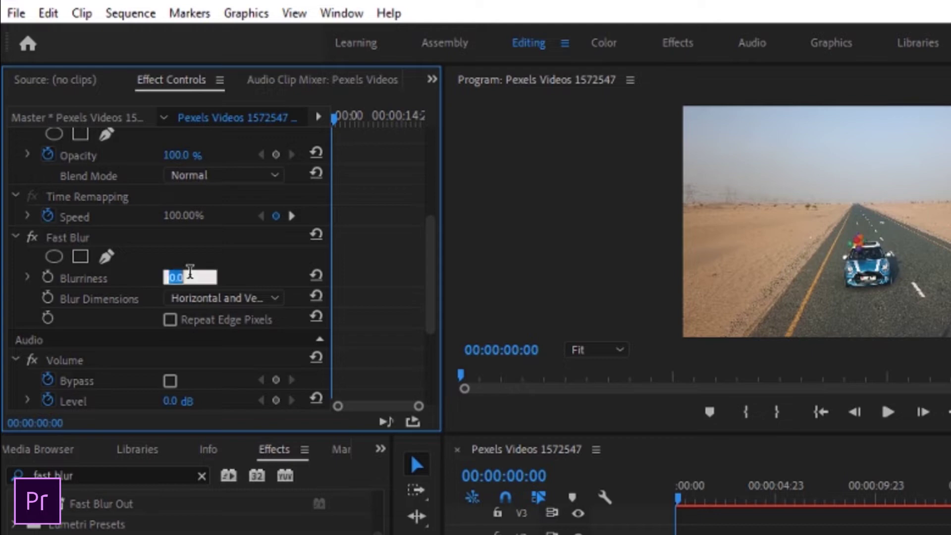
pyautogui.write('20')
pyautogui.press('Return')
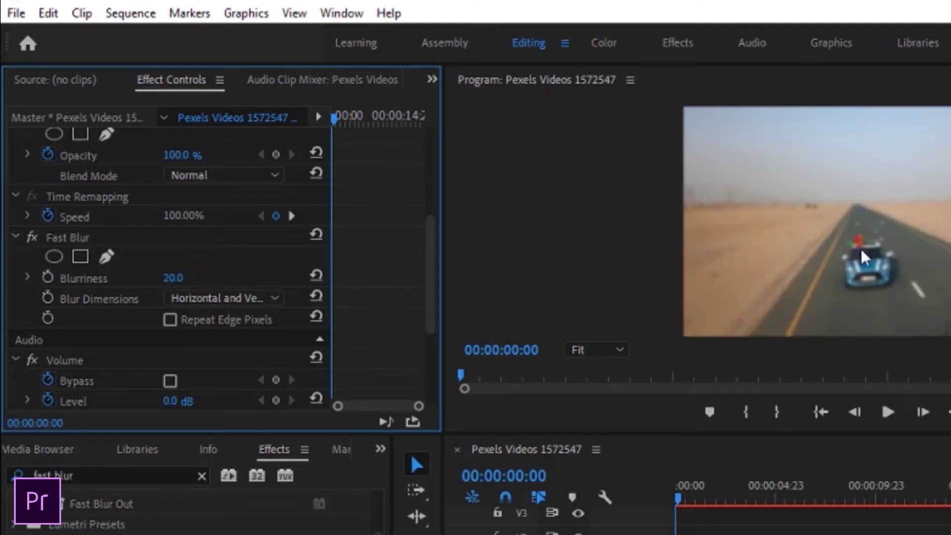
pyautogui.moveTo(433, 277); pyautogui.dragTo(421, 237)
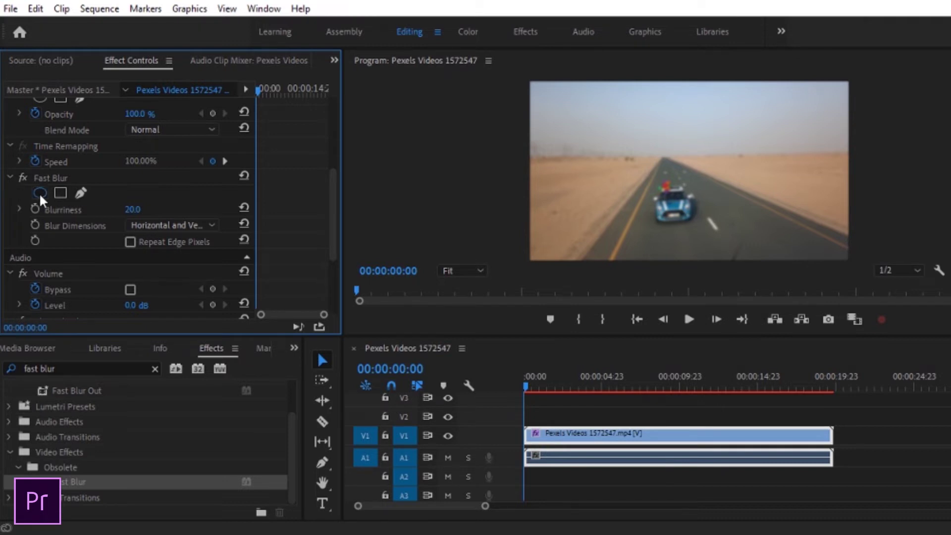
pyautogui.click(40, 193)
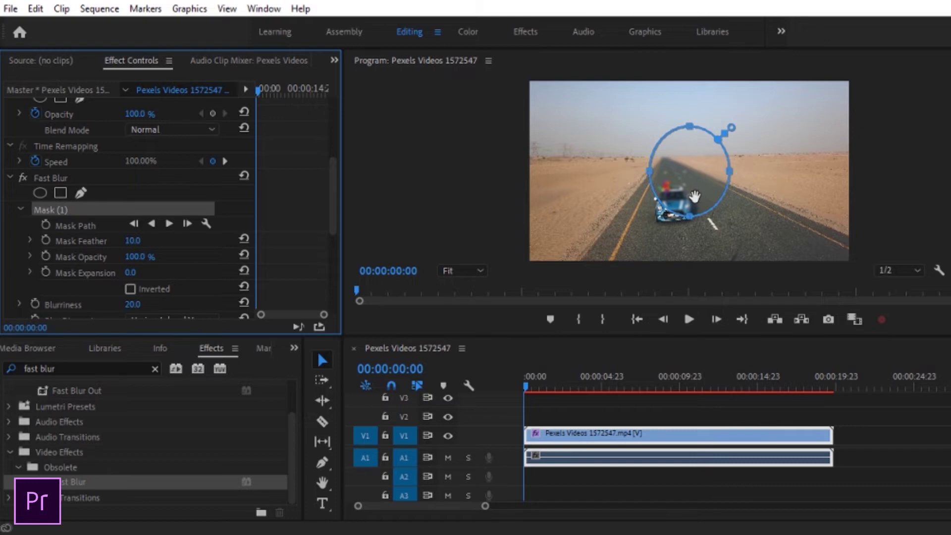
pyautogui.press('Delete')
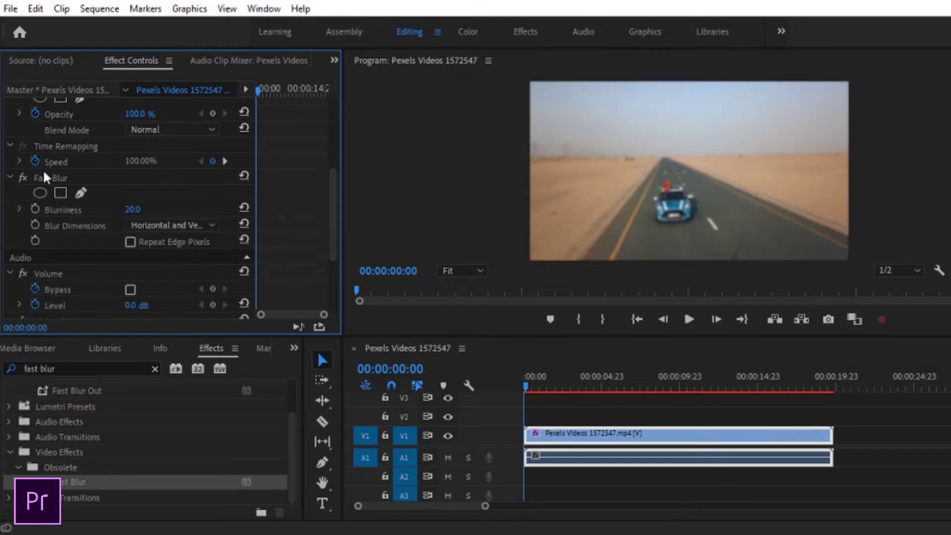
pyautogui.click(60, 193)
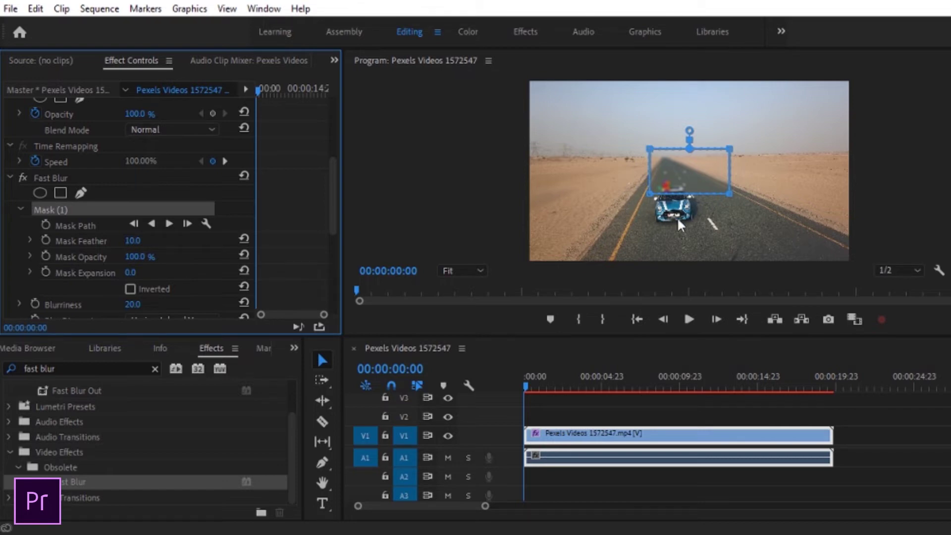
pyautogui.press('Delete')
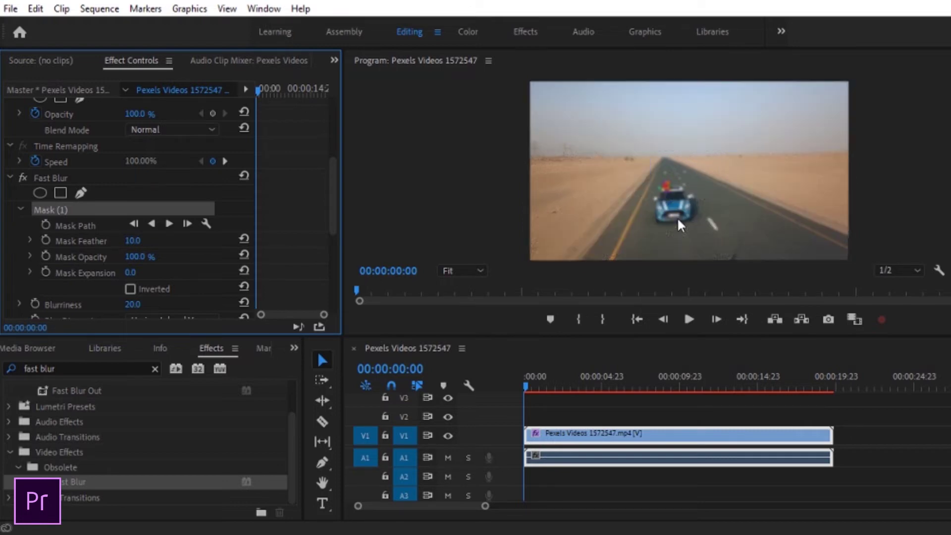
pyautogui.click(82, 193)
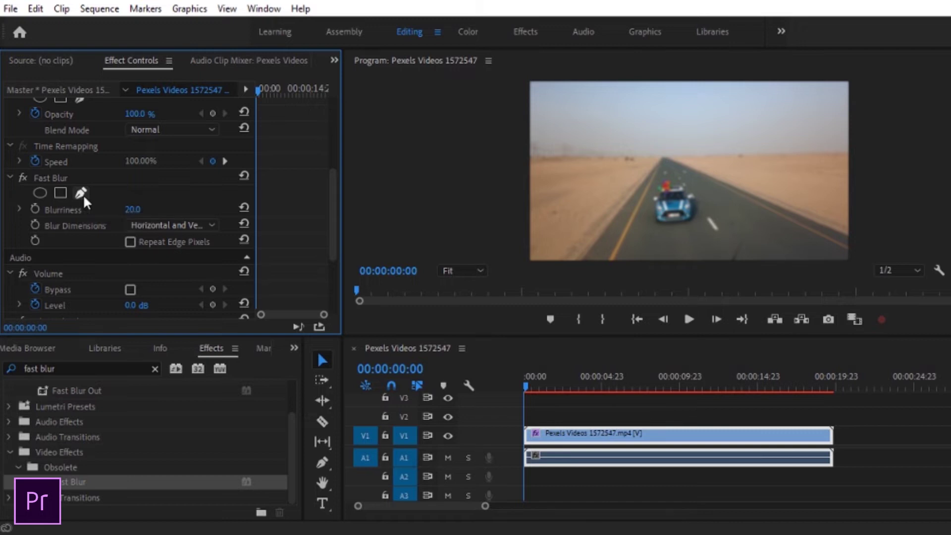
pyautogui.click(627, 168)
pyautogui.click(627, 162)
pyautogui.click(686, 173)
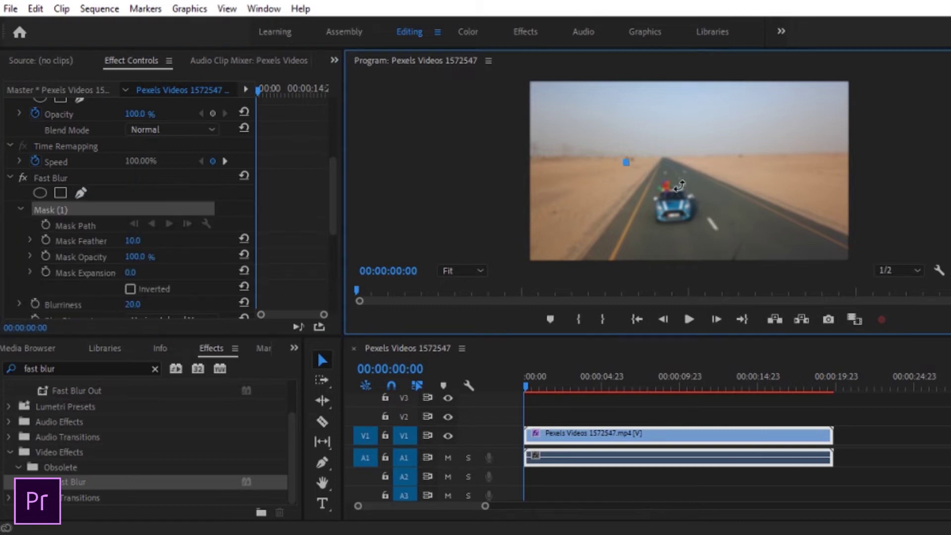
pyautogui.click(661, 207)
pyautogui.click(627, 163)
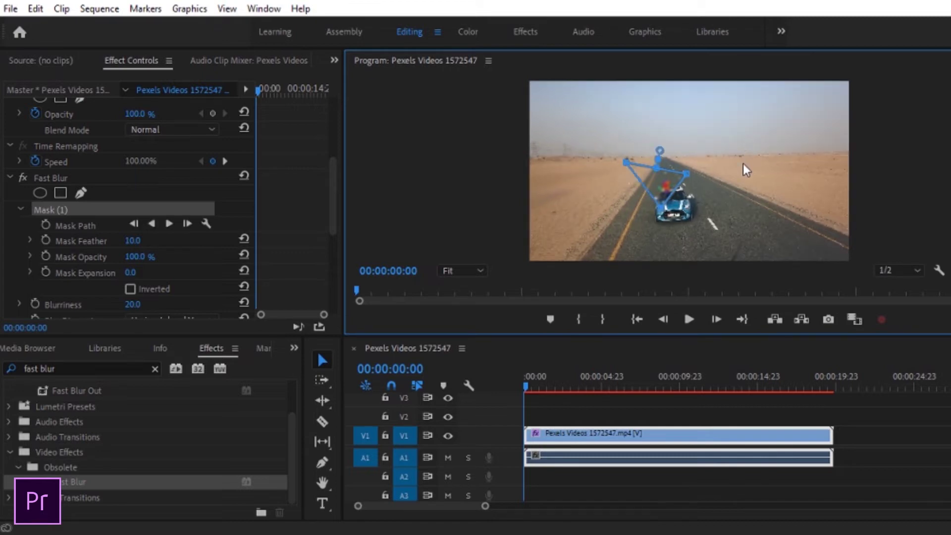
pyautogui.press('Delete')
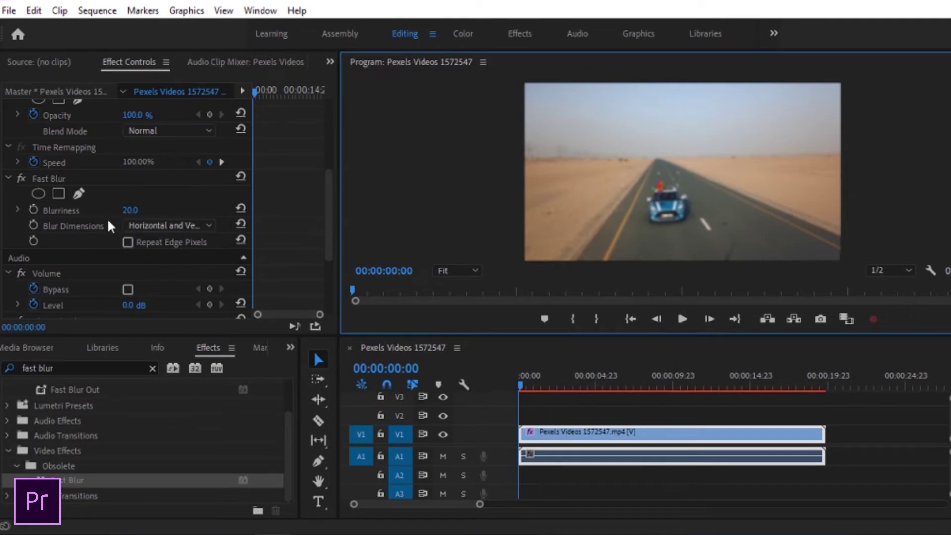
# - Add a rectangle mask to Fast Blur, move it onto the blue car, and set Blurriness to about 57
pyautogui.click(56, 195)
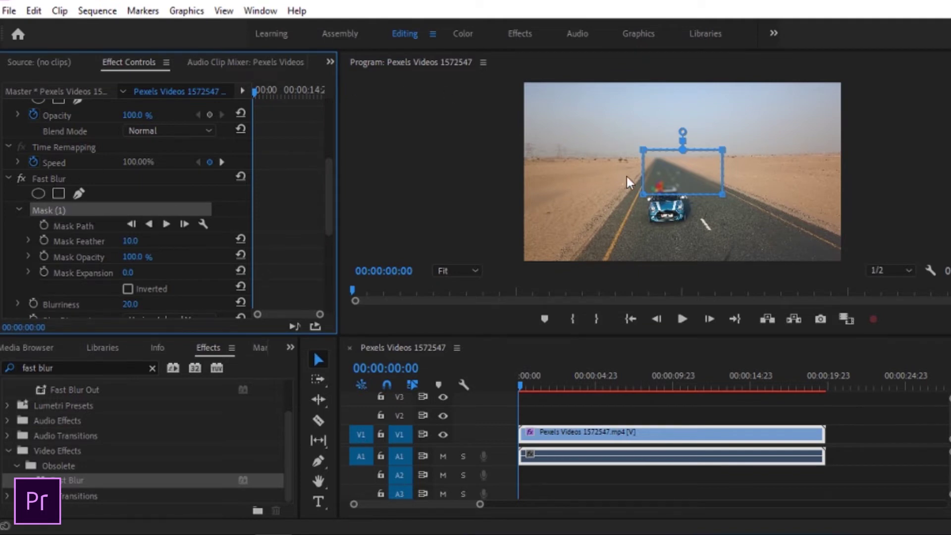
pyautogui.click(670, 169)
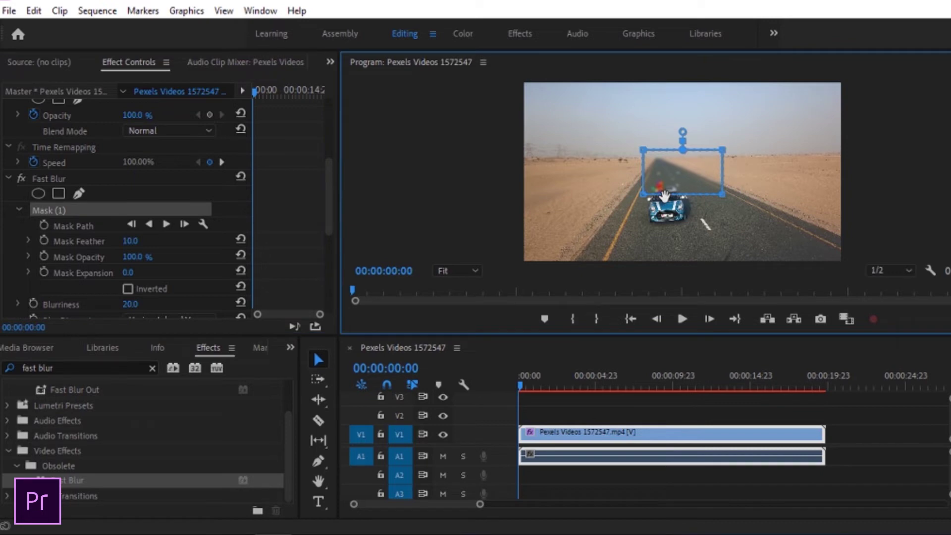
pyautogui.moveTo(664, 196); pyautogui.dragTo(659, 211)
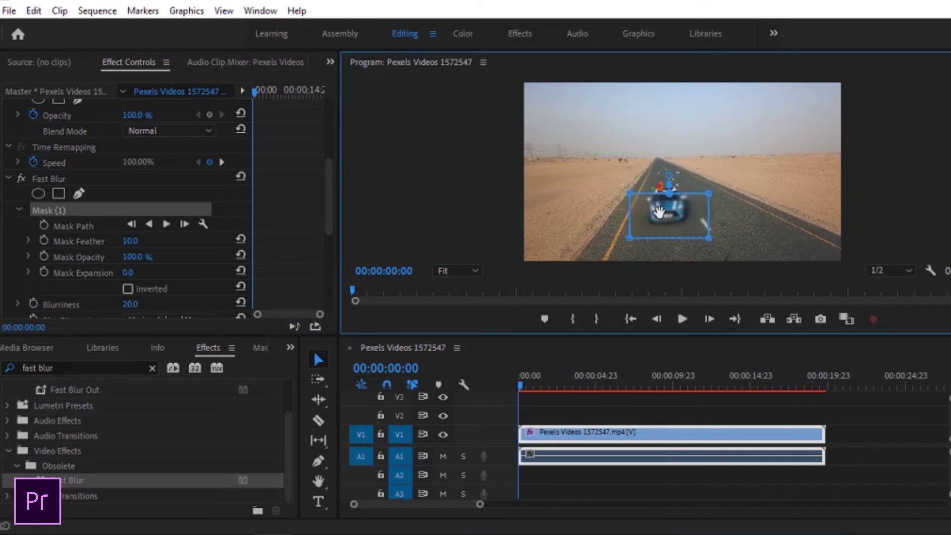
pyautogui.moveTo(331, 186); pyautogui.dragTo(332, 195)
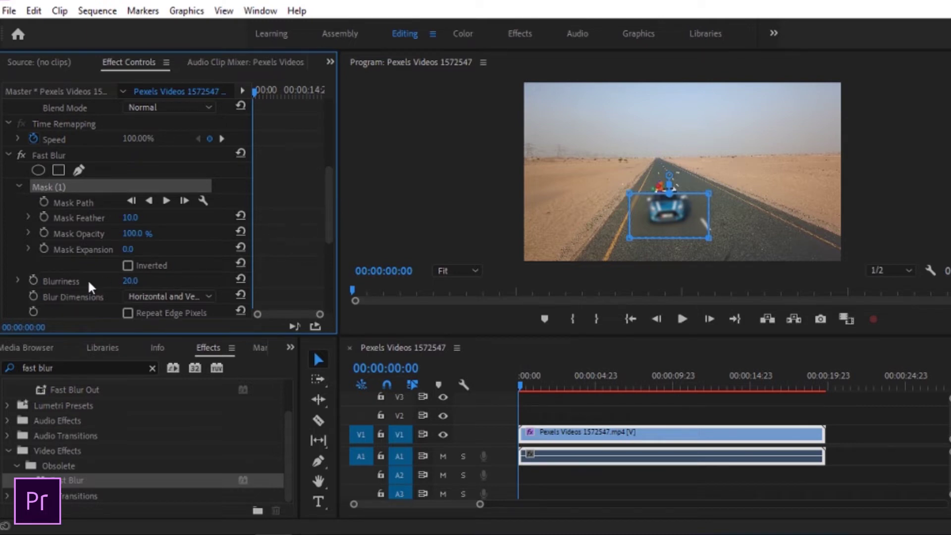
pyautogui.moveTo(129, 281)
pyautogui.mouseDown()
pyautogui.moveTo(155, 281)
pyautogui.moveTo(143, 281)
pyautogui.mouseUp()
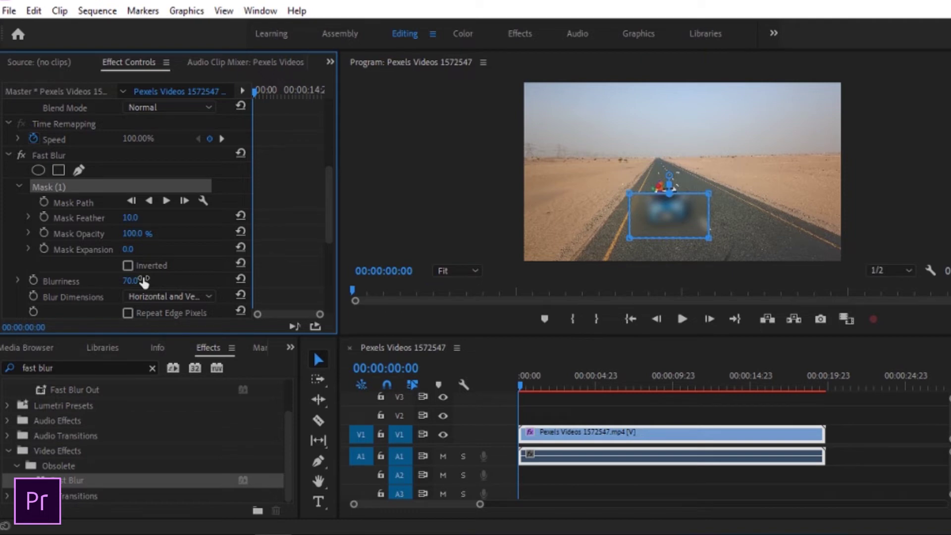
pyautogui.moveTo(143, 280); pyautogui.dragTo(140, 280)
# - Set the Program monitor zoom to 75%
pyautogui.click(473, 269)
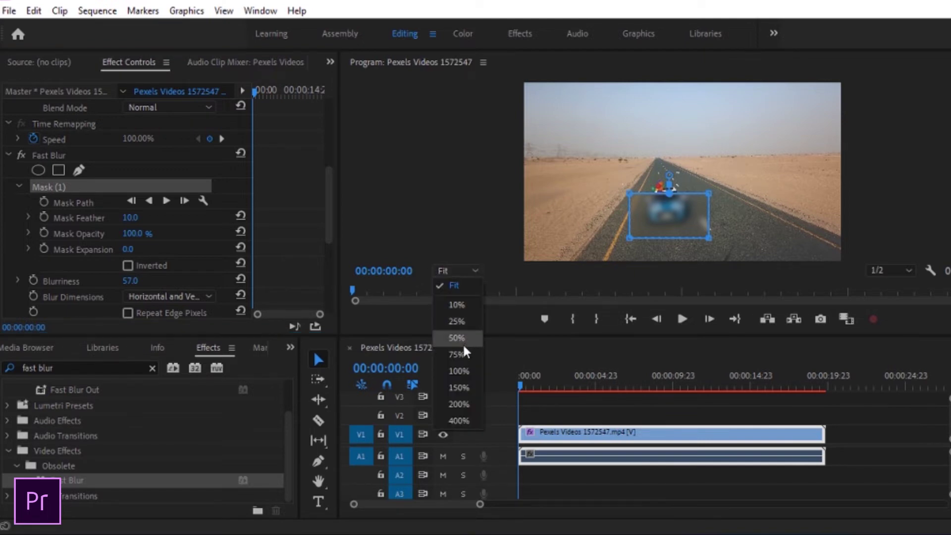
pyautogui.click(456, 354)
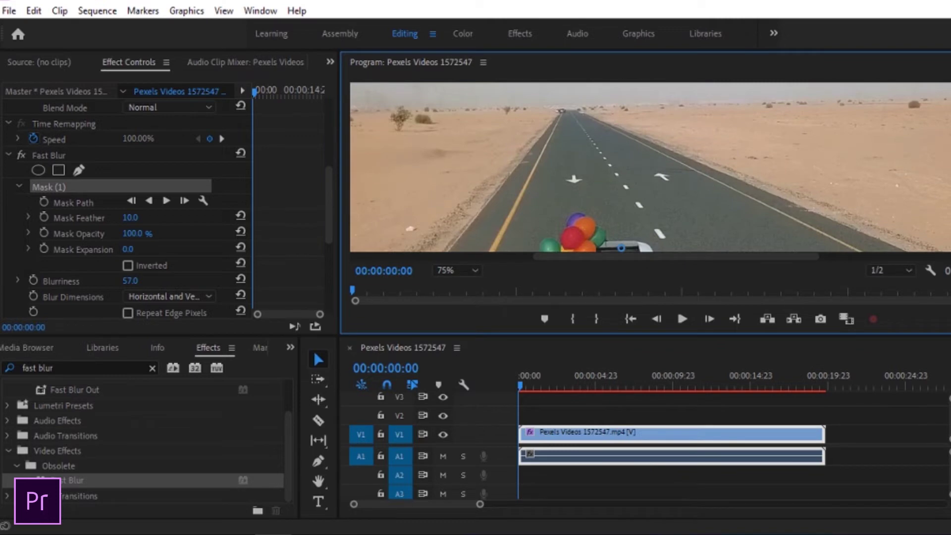
pyautogui.scroll(-5, 805, 208)
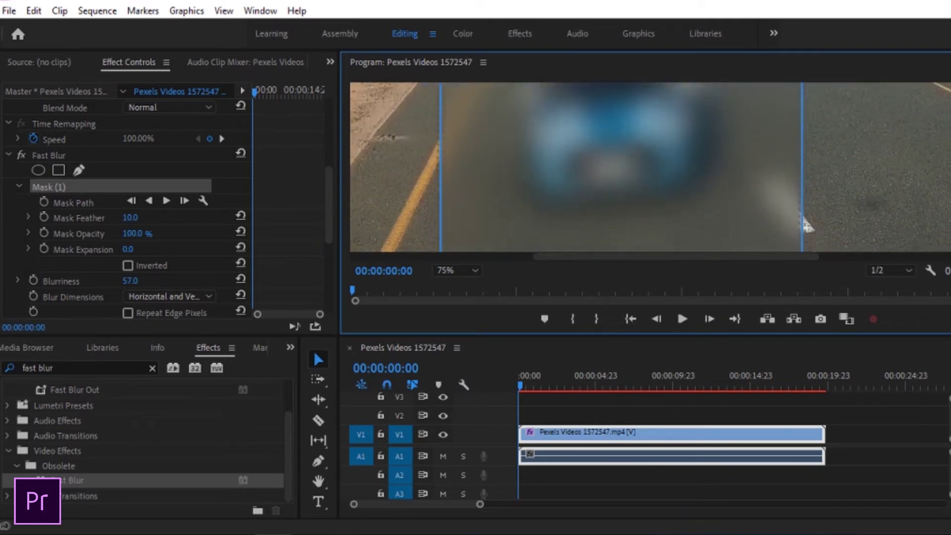
pyautogui.scroll(-1, 700, 198)
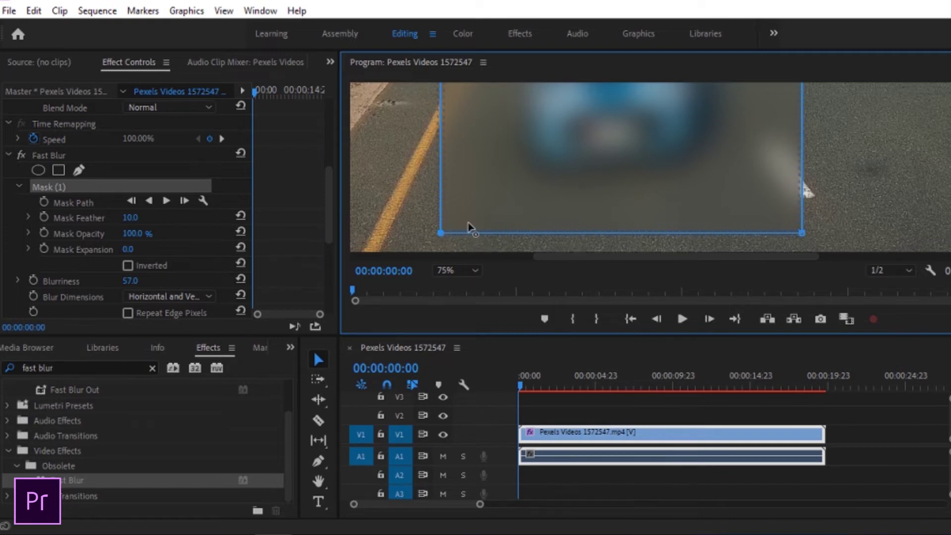
# - Pull the mask's corners down onto the car's front grille over the plate
pyautogui.moveTo(441, 233); pyautogui.dragTo(574, 155)
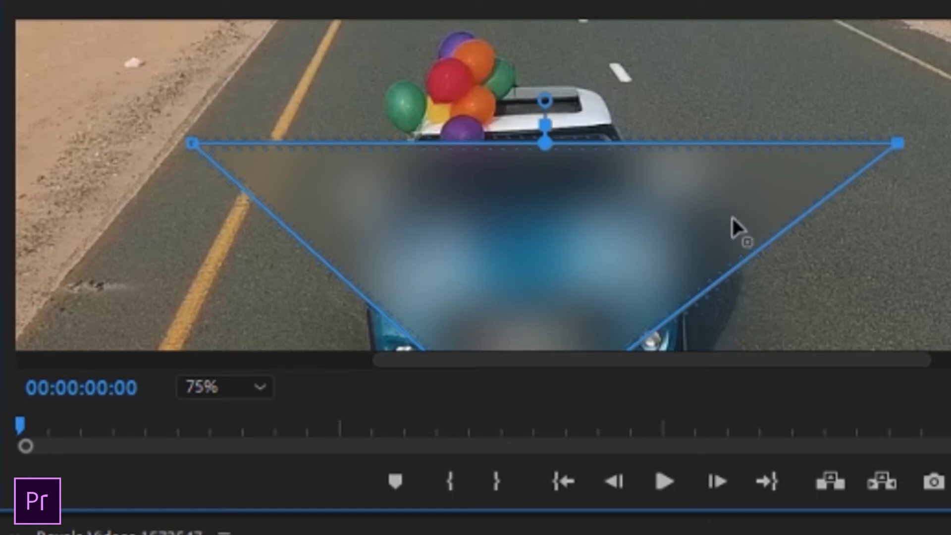
pyautogui.moveTo(898, 143); pyautogui.dragTo(585, 318)
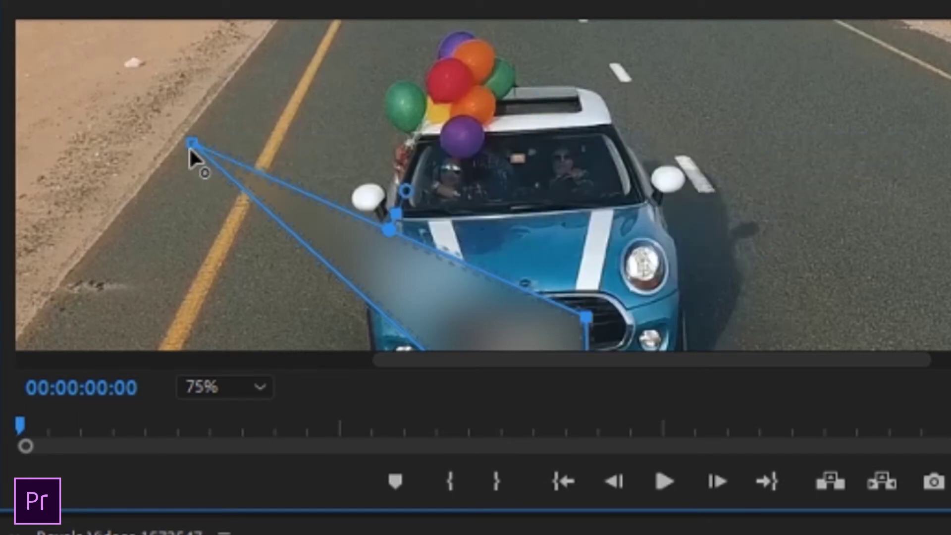
pyautogui.moveTo(192, 144)
pyautogui.mouseDown()
pyautogui.moveTo(485, 339)
pyautogui.moveTo(479, 345)
pyautogui.mouseUp()
pyautogui.moveTo(586, 317); pyautogui.dragTo(570, 329)
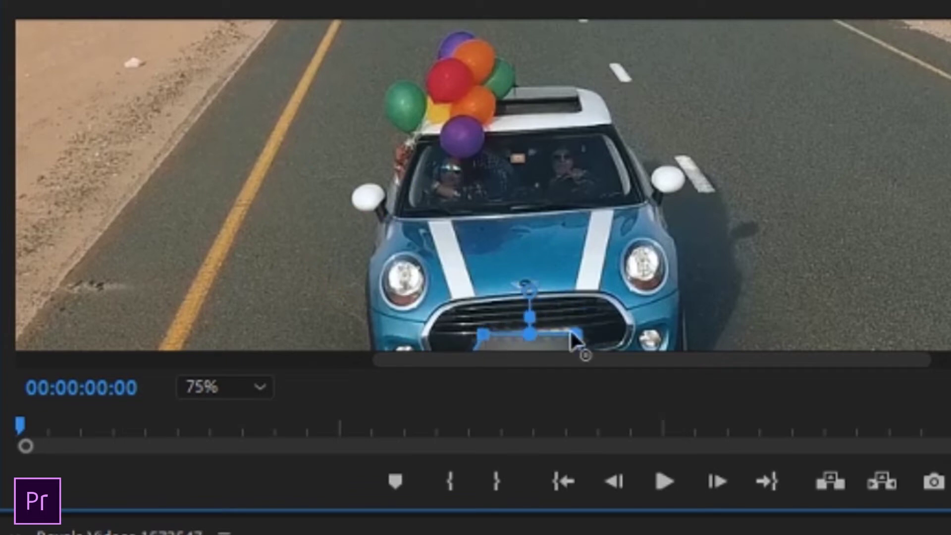
# - Fine-tune each mask corner so the rectangle fits tightly around the licence plate
pyautogui.scroll(-3, 569, 326)
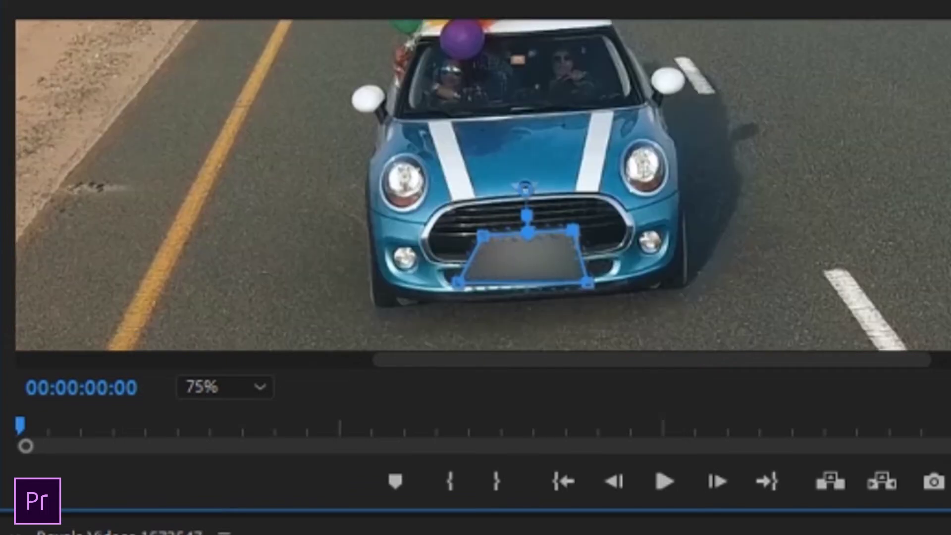
pyautogui.moveTo(485, 254); pyautogui.dragTo(496, 247)
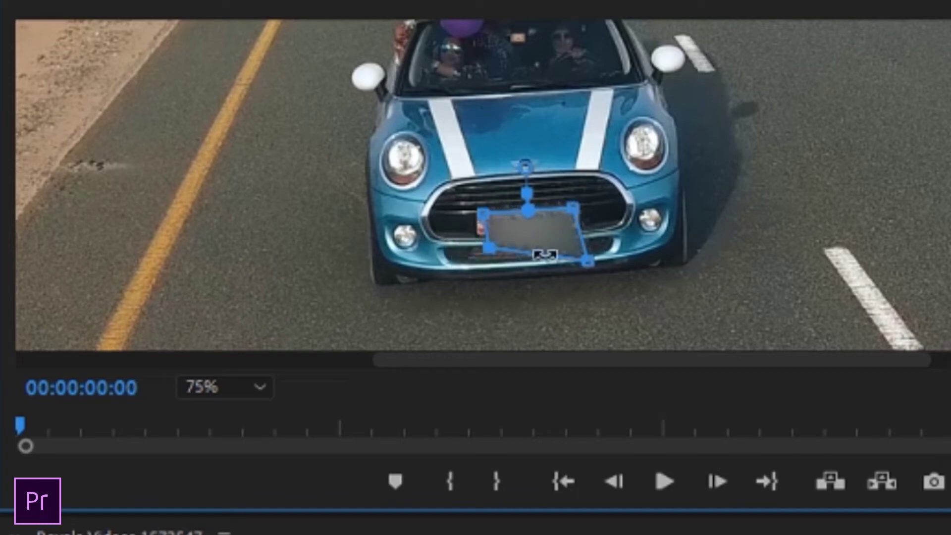
pyautogui.moveTo(588, 263)
pyautogui.mouseDown()
pyautogui.moveTo(572, 245)
pyautogui.moveTo(581, 230)
pyautogui.mouseUp()
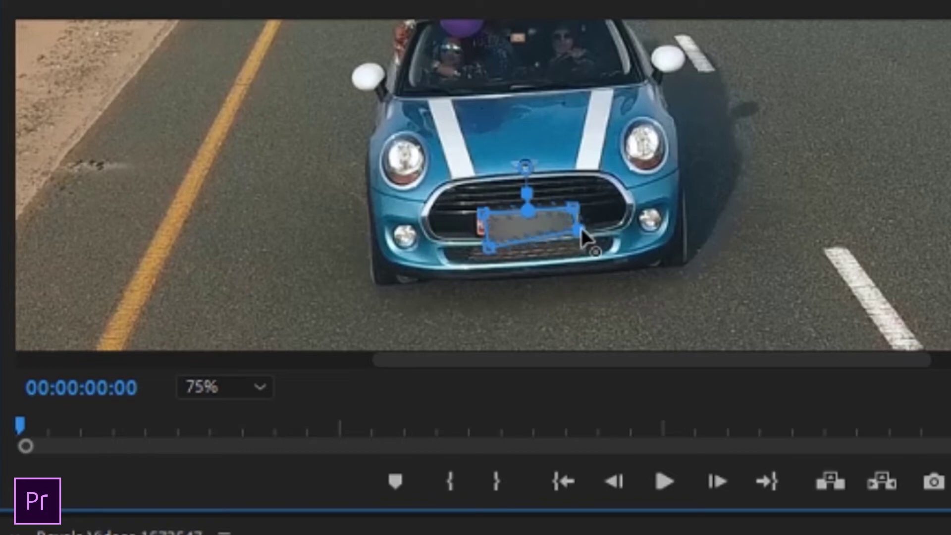
pyautogui.moveTo(488, 248); pyautogui.dragTo(476, 232)
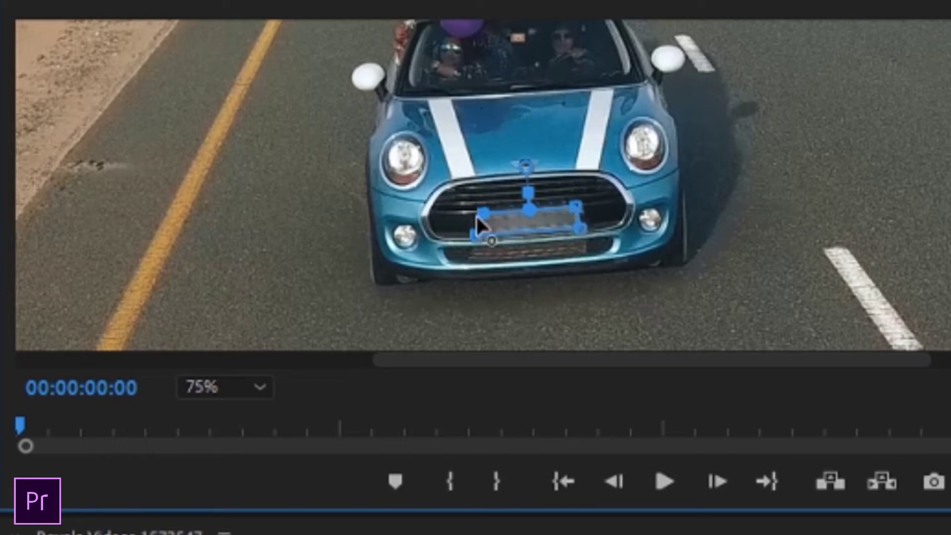
pyautogui.moveTo(483, 212); pyautogui.dragTo(474, 209)
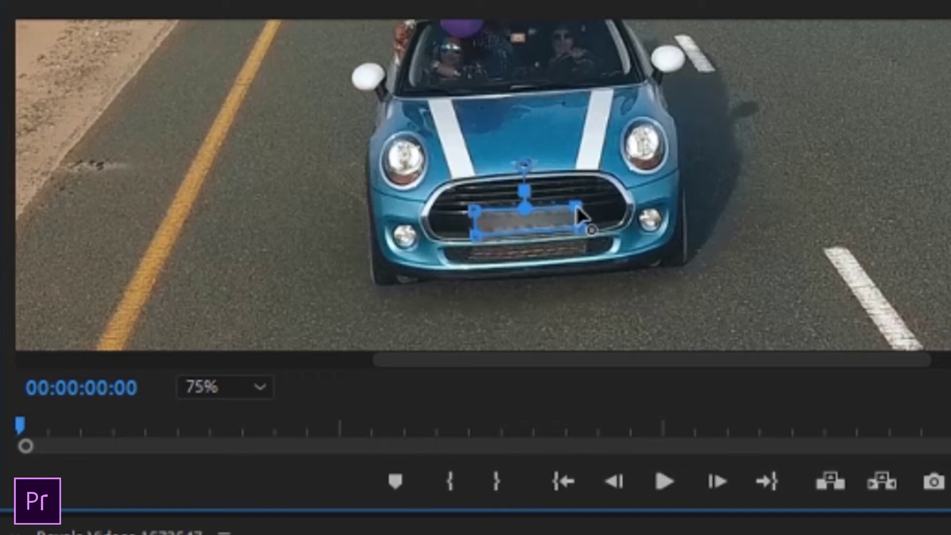
pyautogui.moveTo(575, 204); pyautogui.dragTo(576, 208)
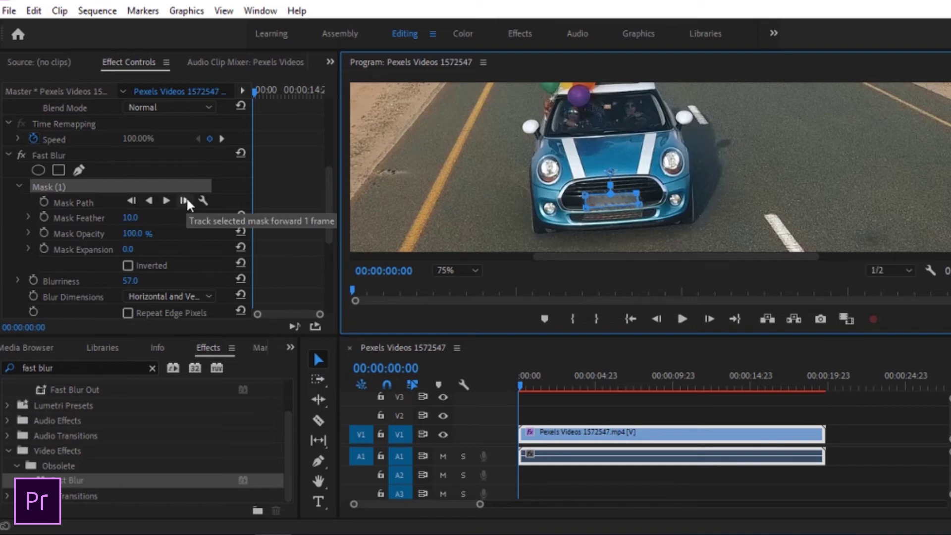
# - Track the plate mask forward one frame at a time up to 00:00:00:09, zooming the timeline to frames
pyautogui.click(186, 199)
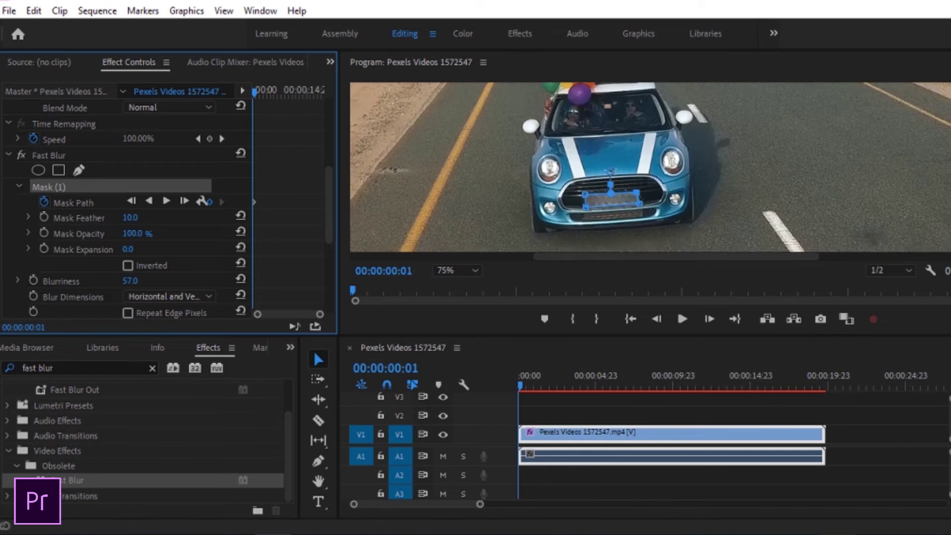
pyautogui.moveTo(479, 504); pyautogui.dragTo(371, 504)
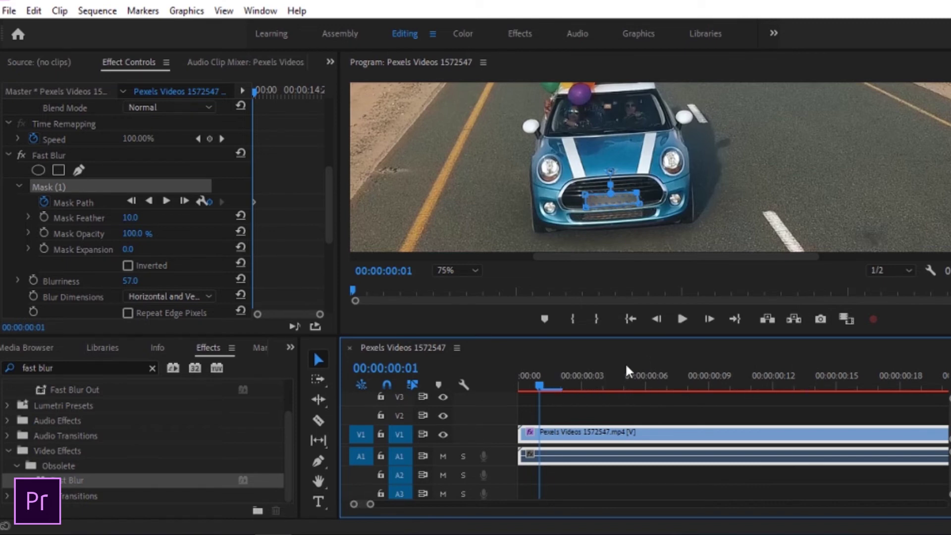
pyautogui.click(183, 200)
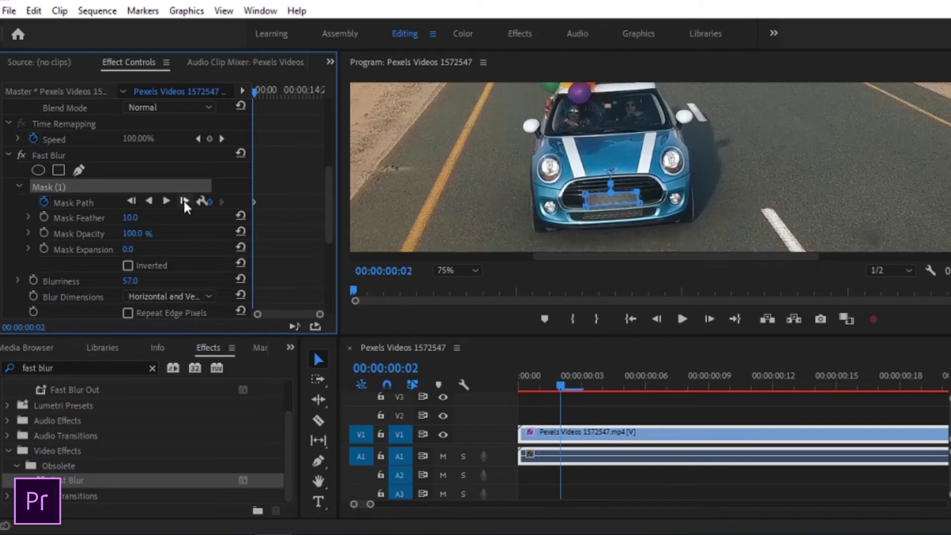
pyautogui.click(183, 200)
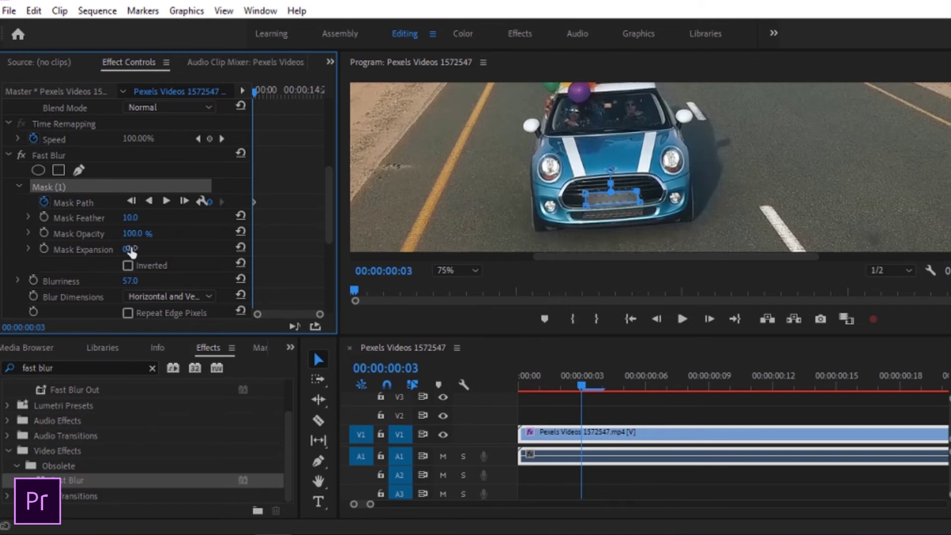
pyautogui.click(183, 200)
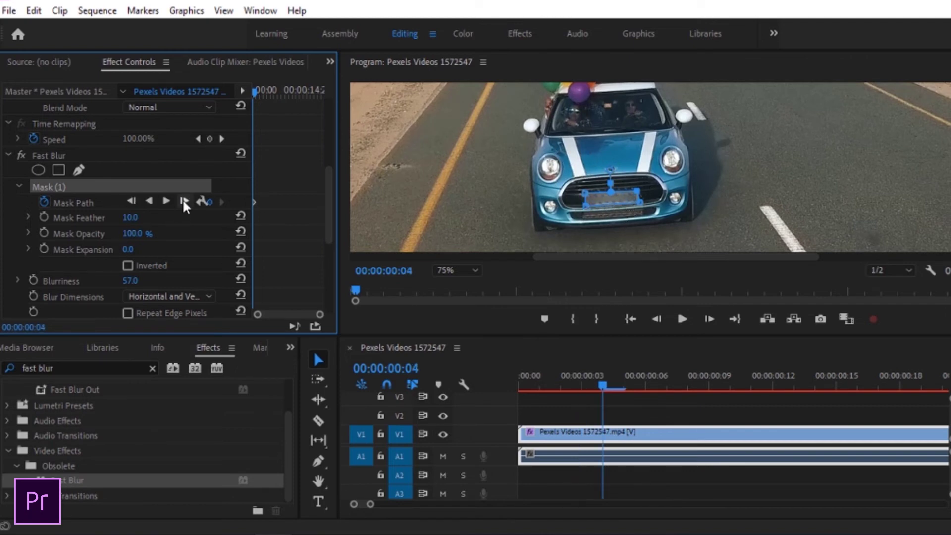
pyautogui.click(183, 201)
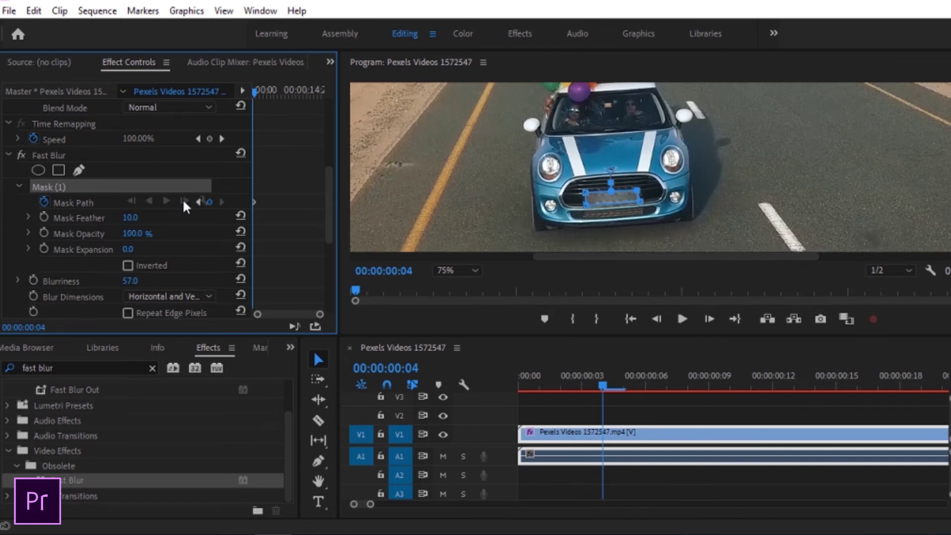
pyautogui.click(183, 200)
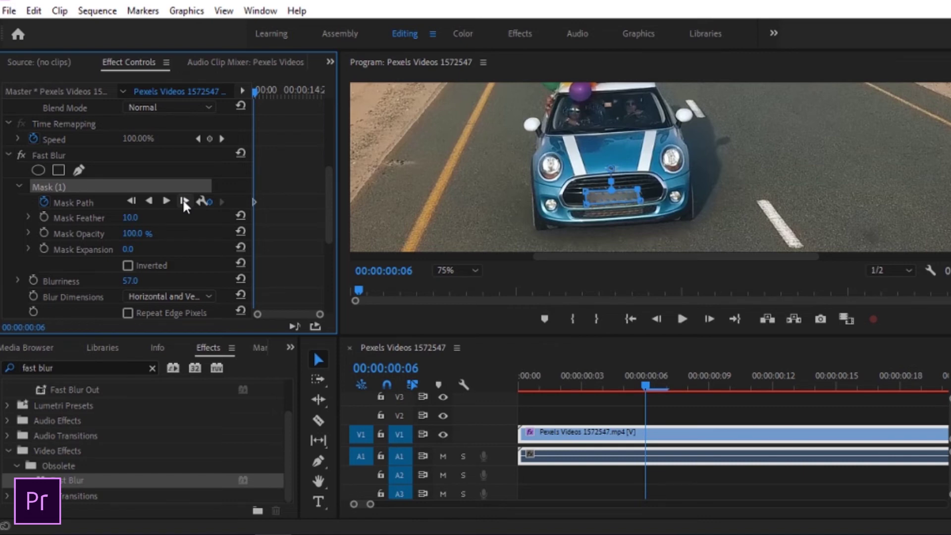
pyautogui.click(183, 201)
pyautogui.click(183, 200)
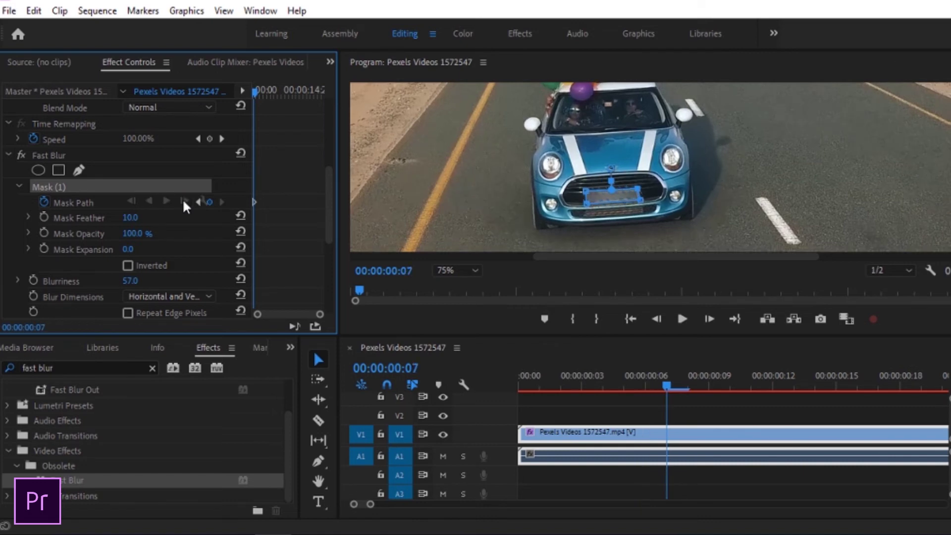
pyautogui.click(183, 201)
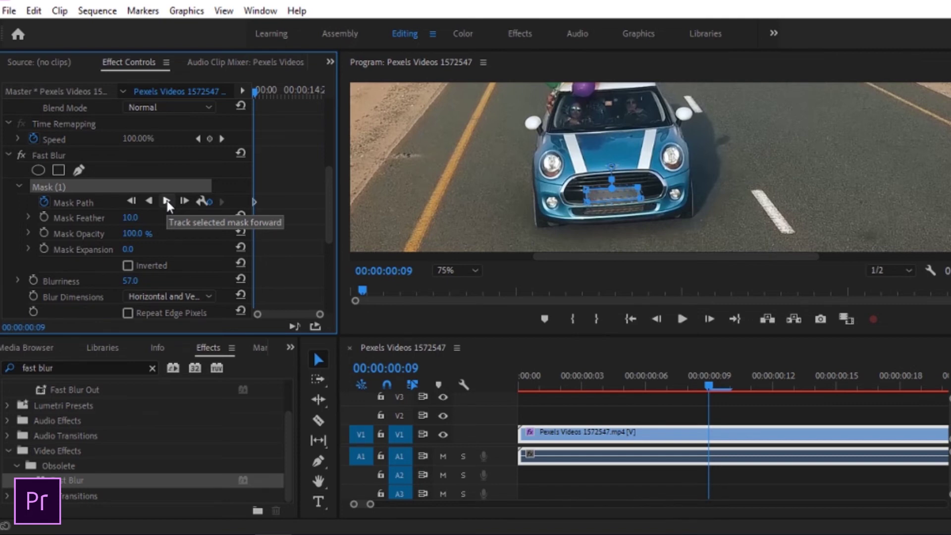
# - Track the mask forward, stop at 01:04, zoom the timeline out, and resume tracking to 00:00:11:22
pyautogui.click(168, 201)
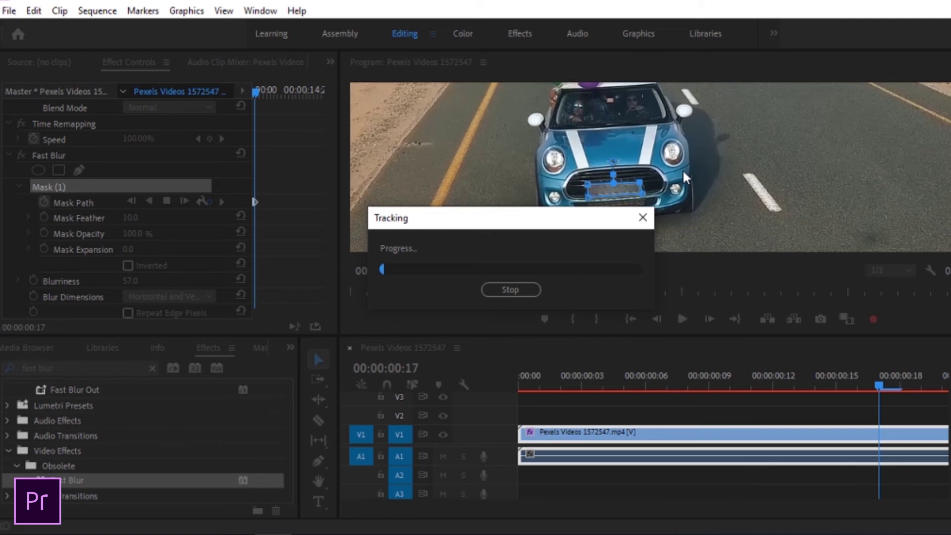
pyautogui.click(503, 292)
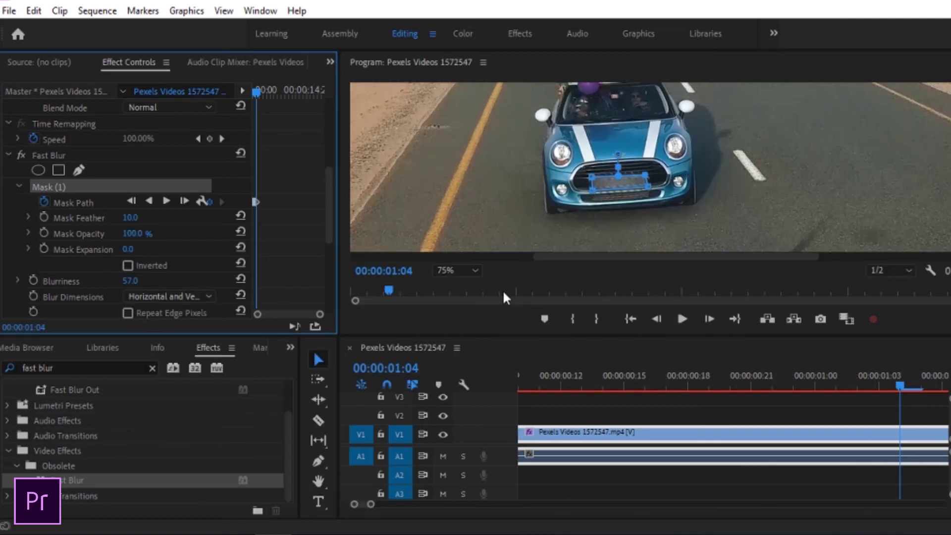
pyautogui.moveTo(371, 504); pyautogui.dragTo(433, 504)
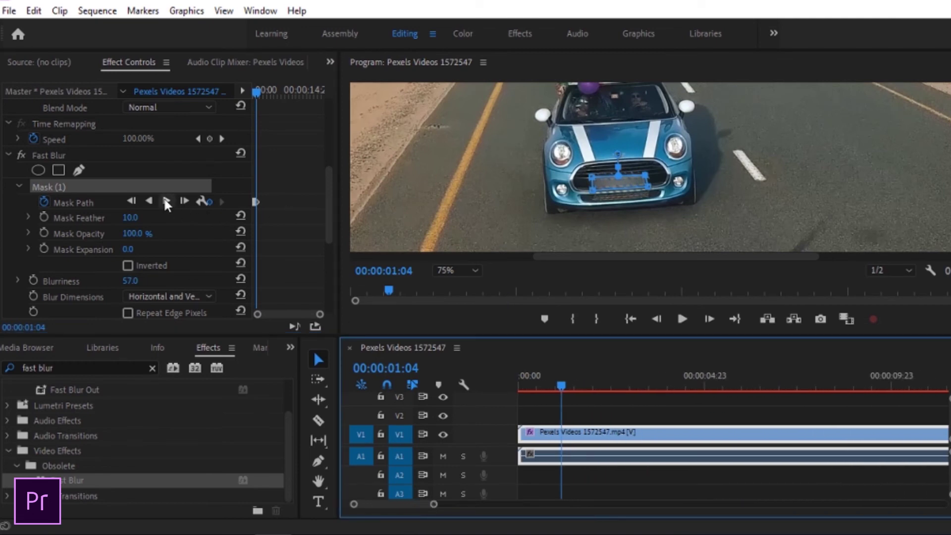
pyautogui.click(164, 199)
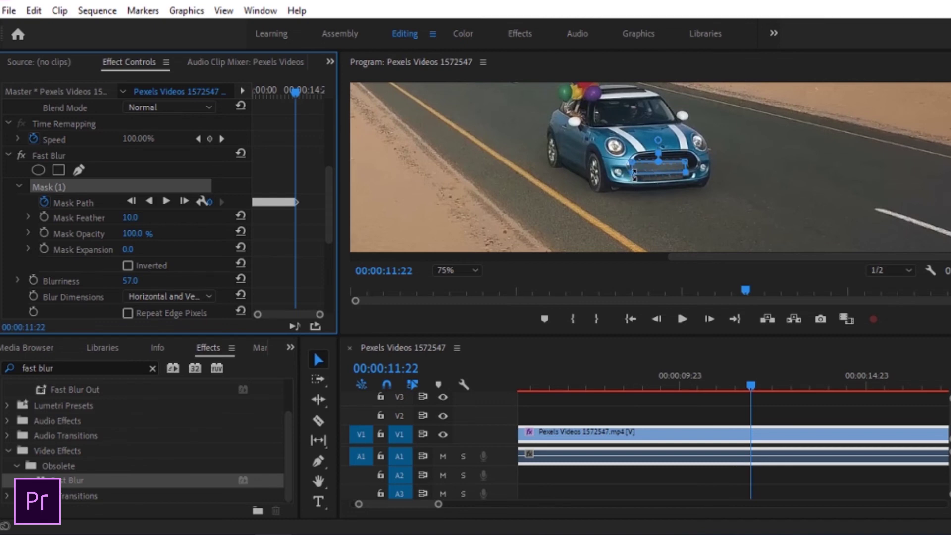
# - Refit the mask to the plate, then track forward and stop at 00:00:13:17 when it drifts
pyautogui.click(636, 172)
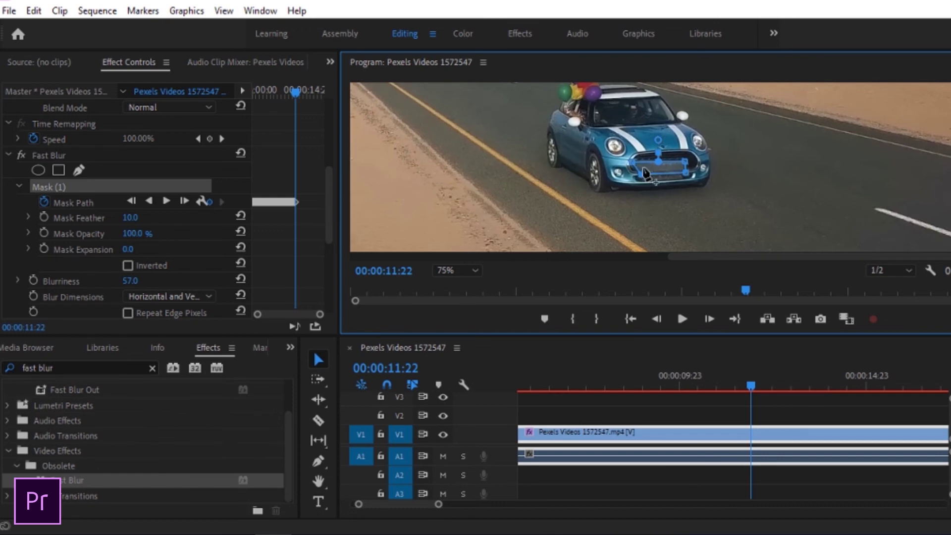
pyautogui.moveTo(632, 165); pyautogui.dragTo(640, 166)
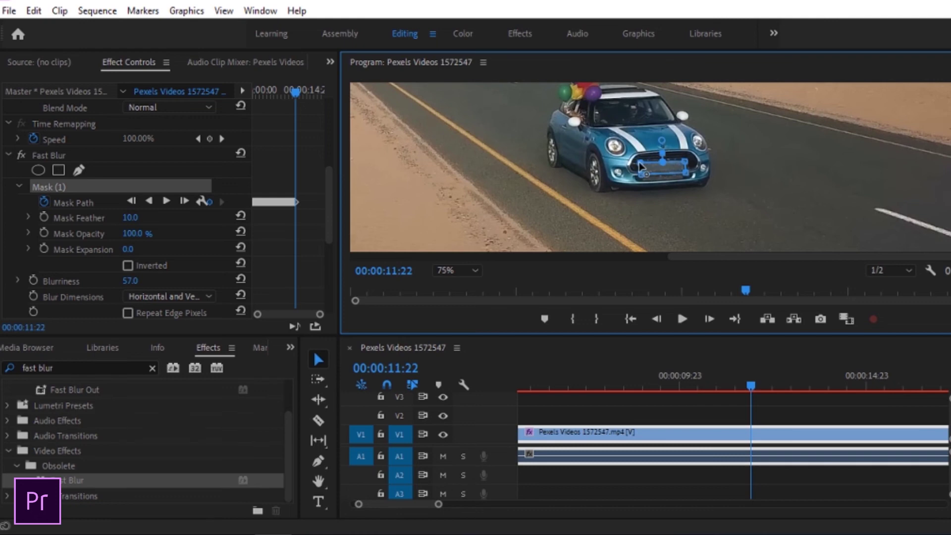
pyautogui.click(167, 200)
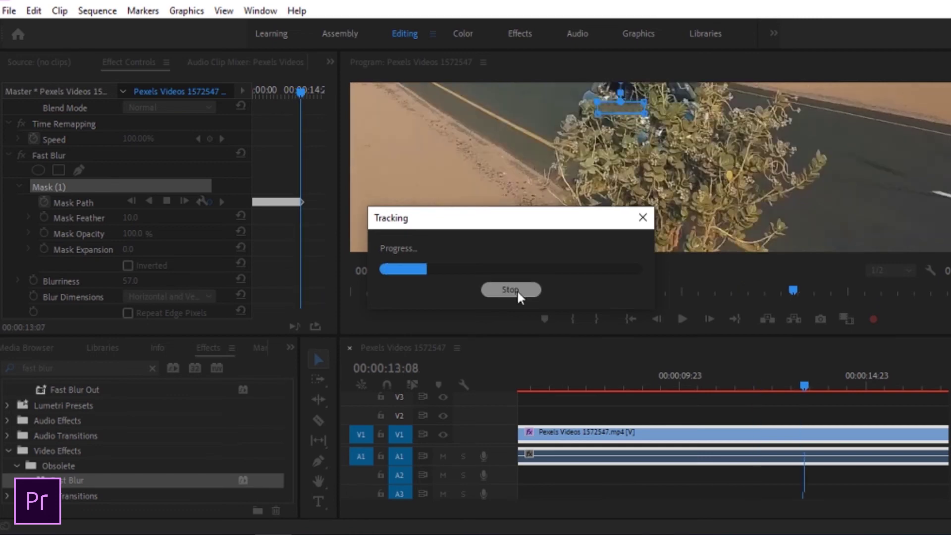
pyautogui.click(515, 290)
# - Drag the drifted mask's points off the bush and back onto the car's front
pyautogui.click(577, 159)
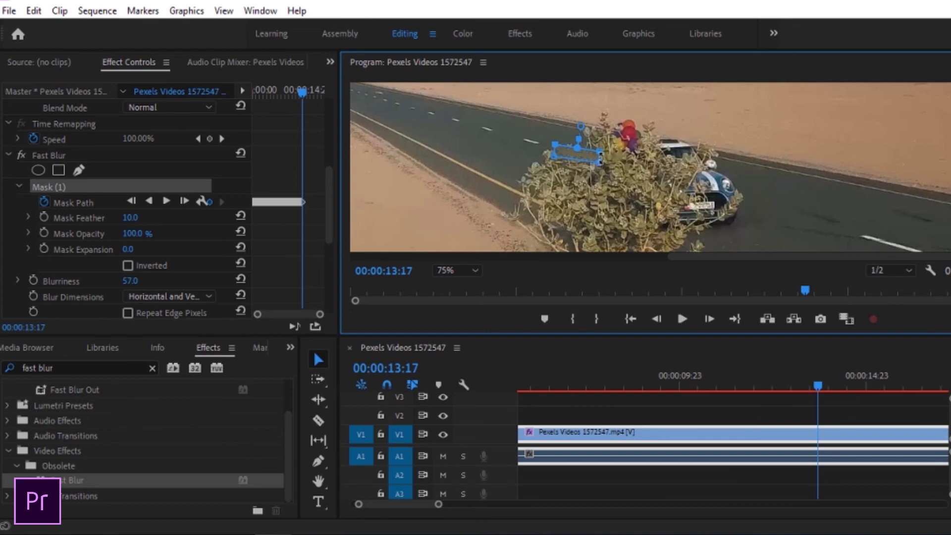
pyautogui.moveTo(599, 151); pyautogui.dragTo(713, 200)
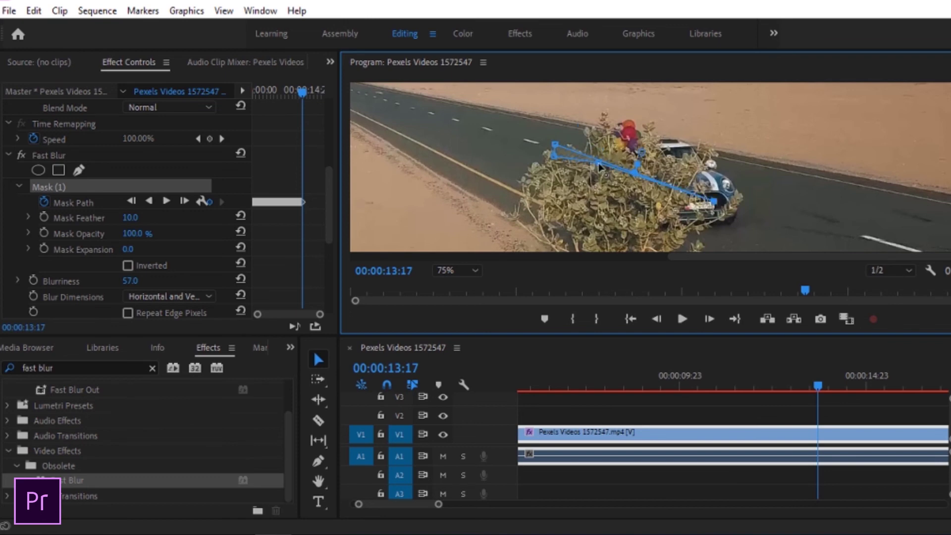
pyautogui.moveTo(599, 167); pyautogui.dragTo(713, 211)
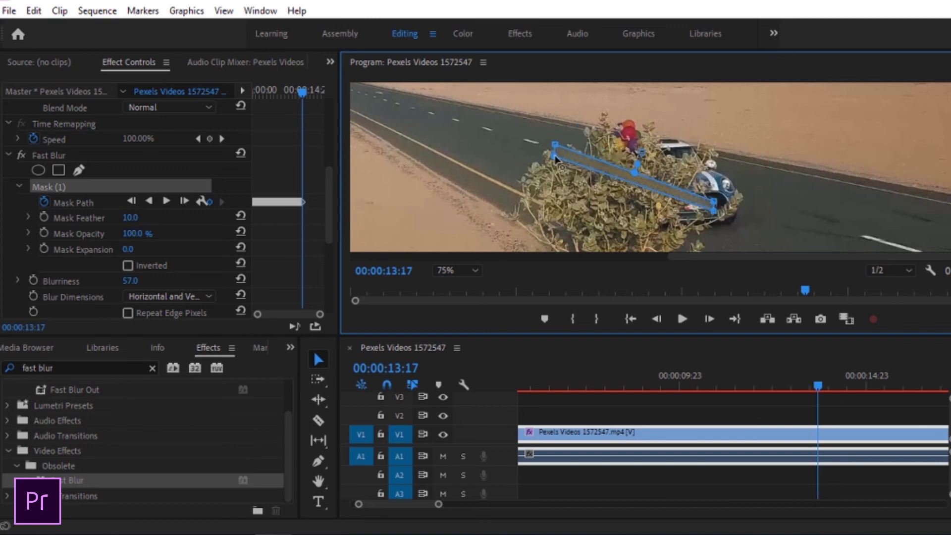
pyautogui.moveTo(555, 155)
pyautogui.mouseDown()
pyautogui.moveTo(552, 144)
pyautogui.moveTo(685, 198)
pyautogui.mouseUp()
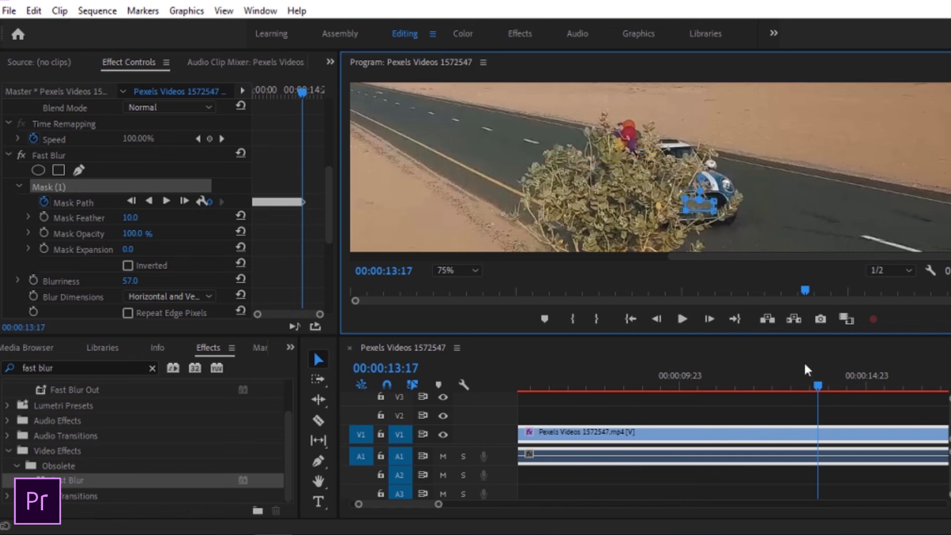
# - Track in two short runs, refitting the mask over the grille and plate each time, through 00:00:14:04
pyautogui.click(166, 200)
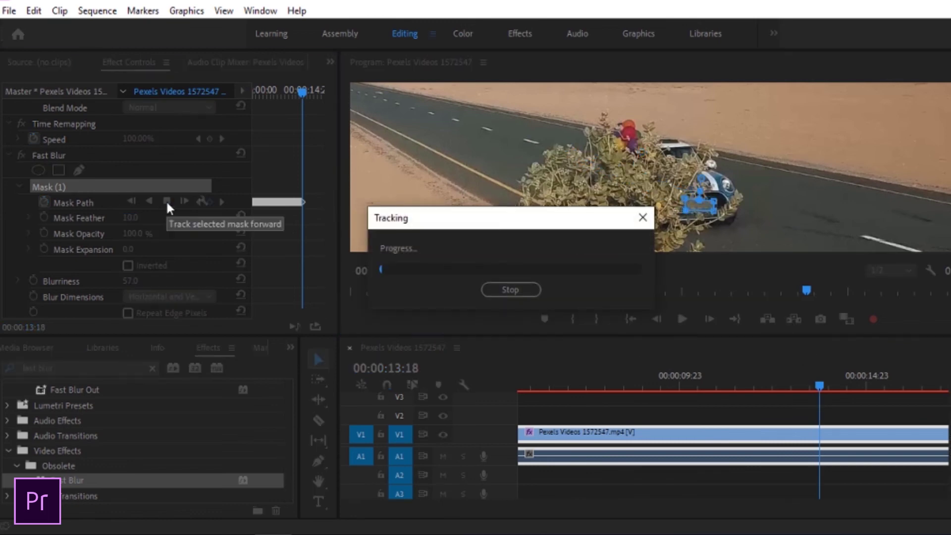
pyautogui.click(508, 287)
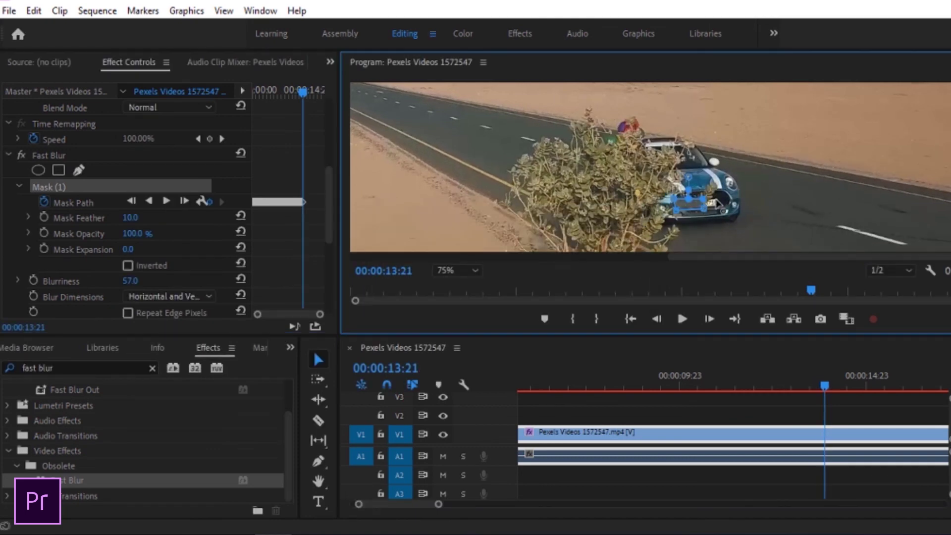
pyautogui.moveTo(705, 201)
pyautogui.mouseDown()
pyautogui.moveTo(722, 210)
pyautogui.moveTo(676, 202)
pyautogui.mouseUp()
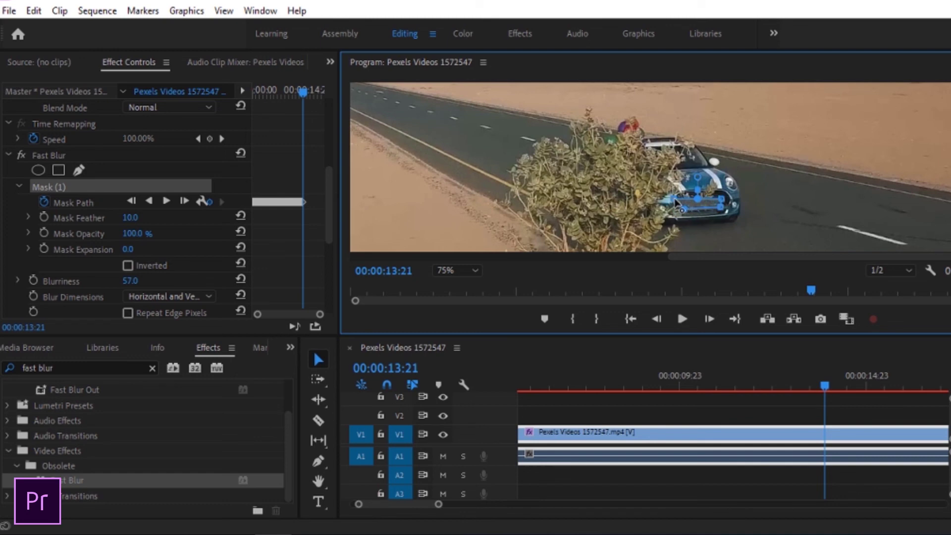
pyautogui.click(168, 200)
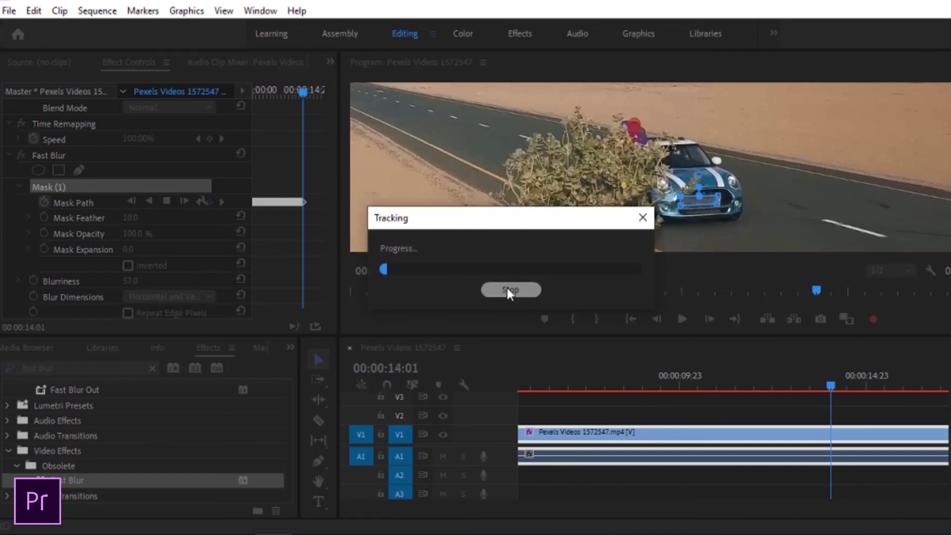
pyautogui.click(507, 288)
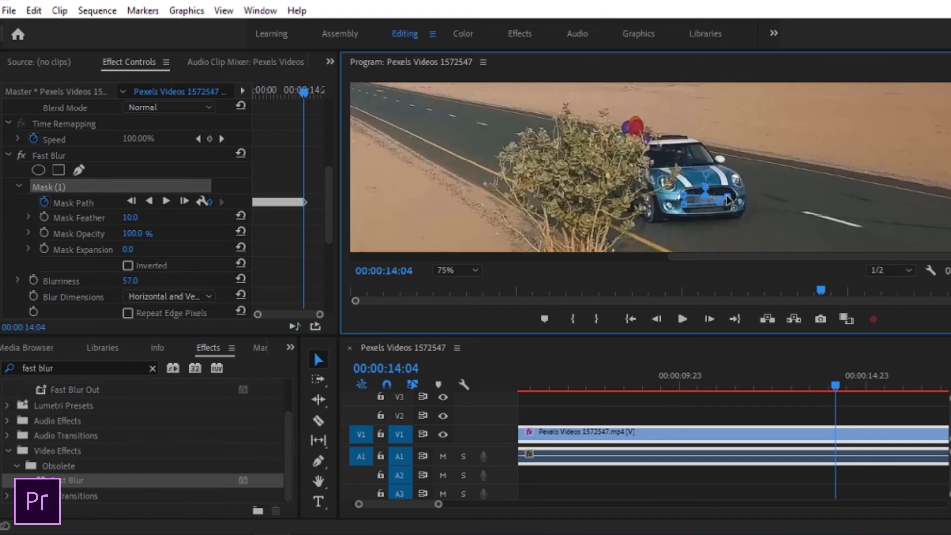
pyautogui.moveTo(727, 200)
pyautogui.mouseDown()
pyautogui.moveTo(682, 204)
pyautogui.moveTo(694, 209)
pyautogui.mouseUp()
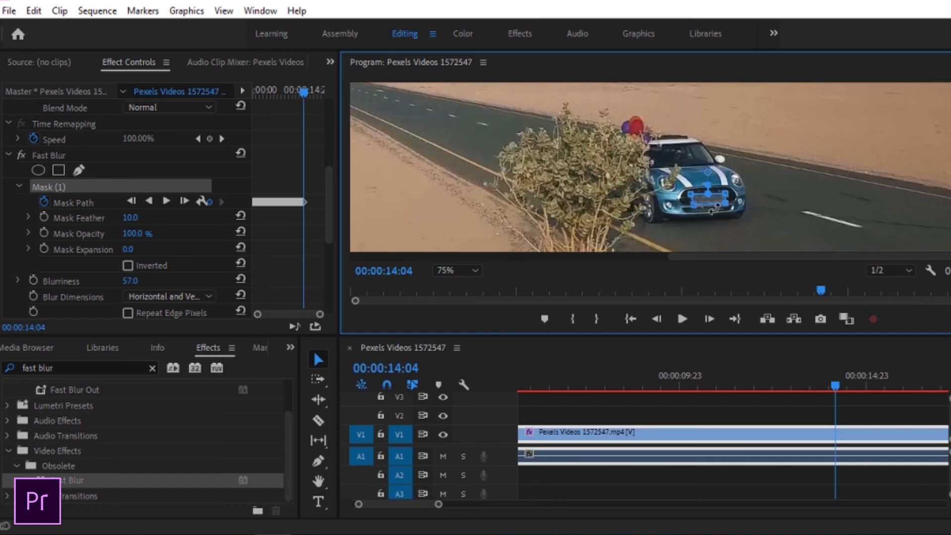
# - Track the plate mask forward to about 00:00:19:03 near the clip's end
pyautogui.click(166, 201)
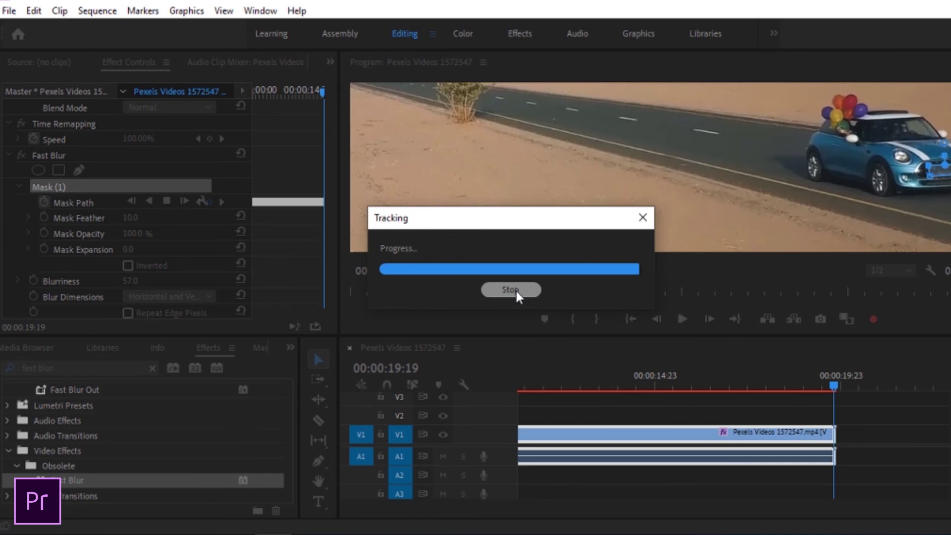
pyautogui.click(516, 290)
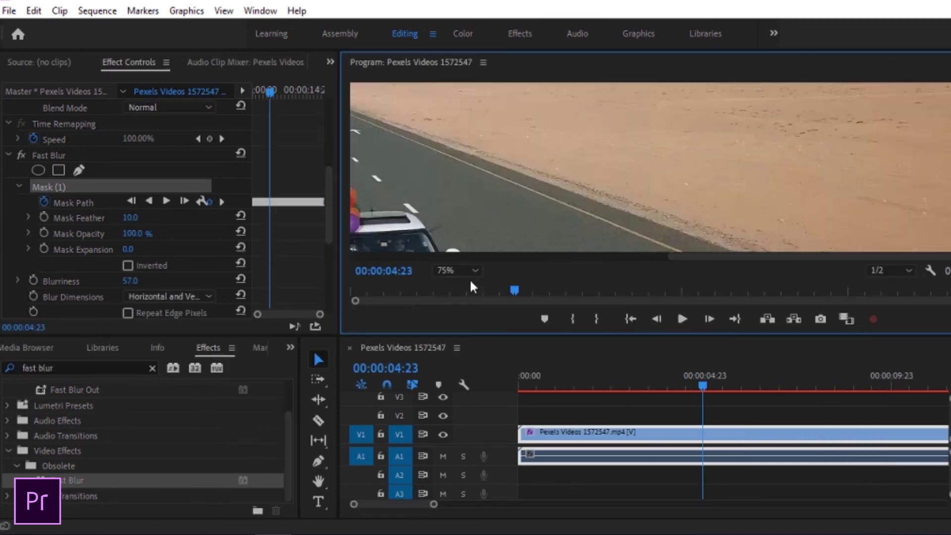